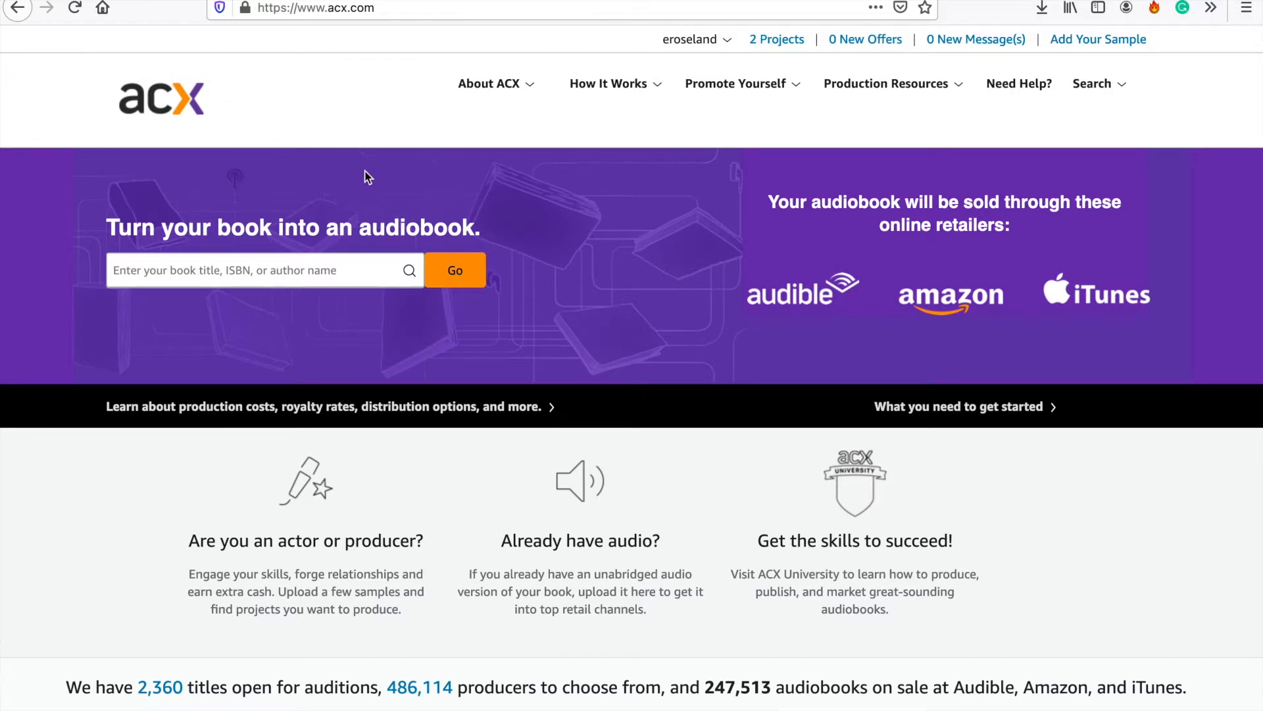
- Browse the titles accepting auditions and open the listing for "Cómo cultivar marihuana en exteriores"
{"action": "left_click", "coordinate": [464, 280]}
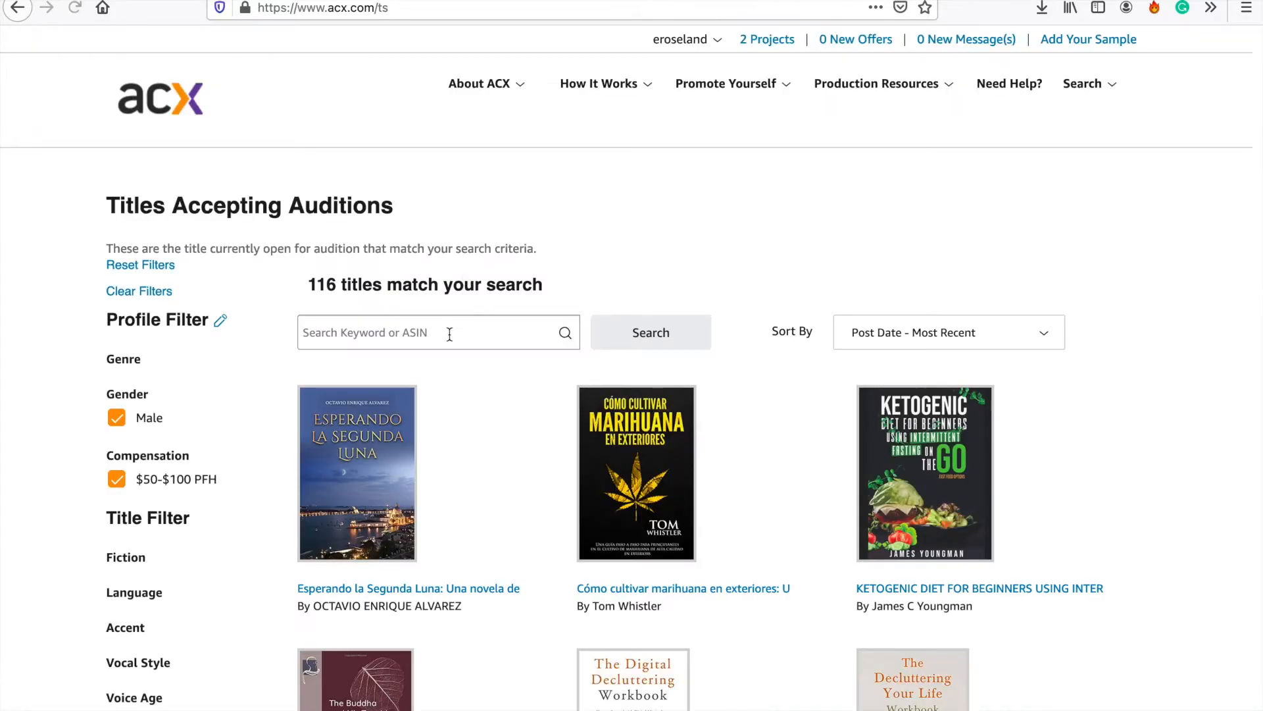
{"action": "scroll", "coordinate": [459, 339], "scroll_direction": "down", "scroll_amount": 5}
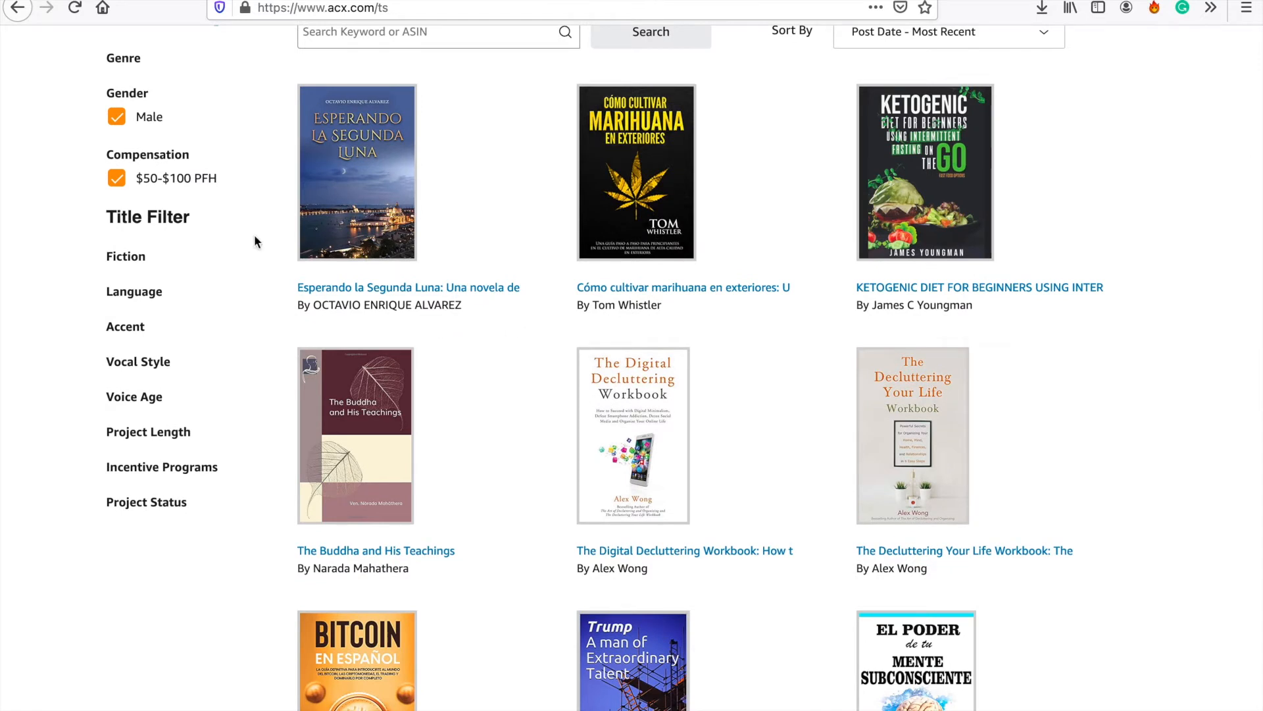
{"action": "scroll", "coordinate": [156, 220], "scroll_direction": "up", "scroll_amount": 4}
{"action": "scroll", "coordinate": [156, 220], "scroll_direction": "up", "scroll_amount": 1}
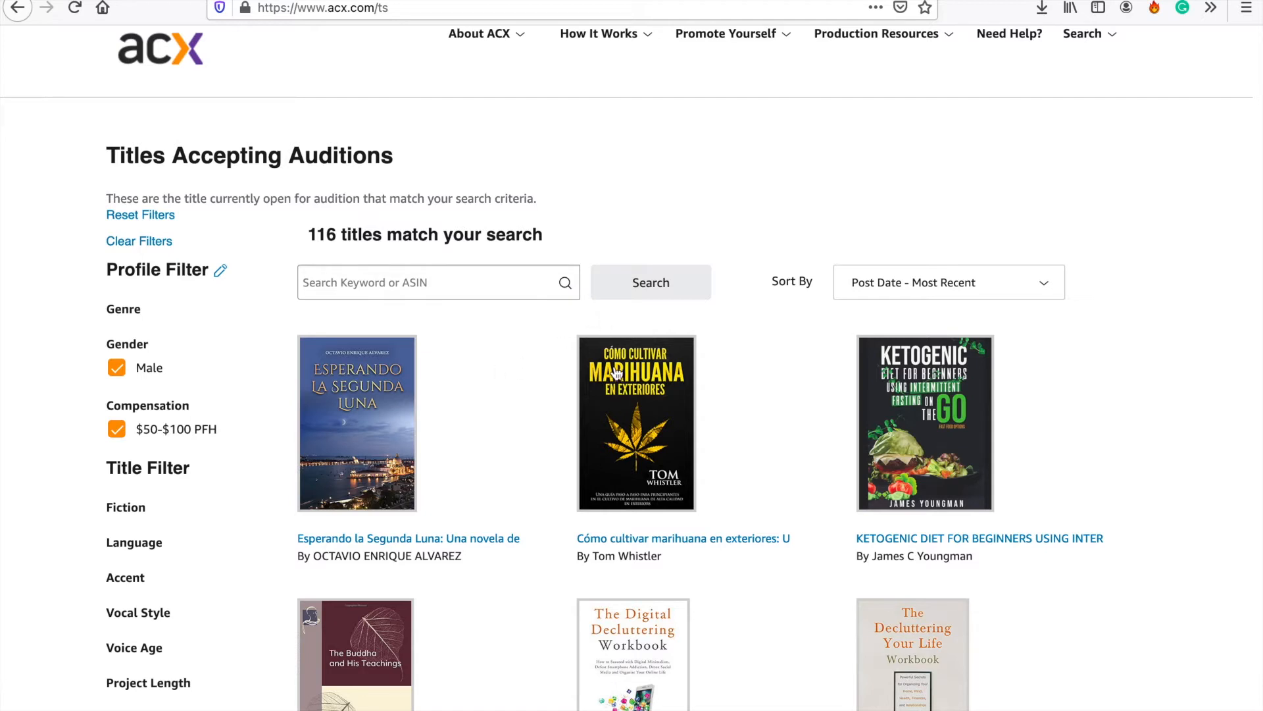
{"action": "left_click", "coordinate": [615, 423]}
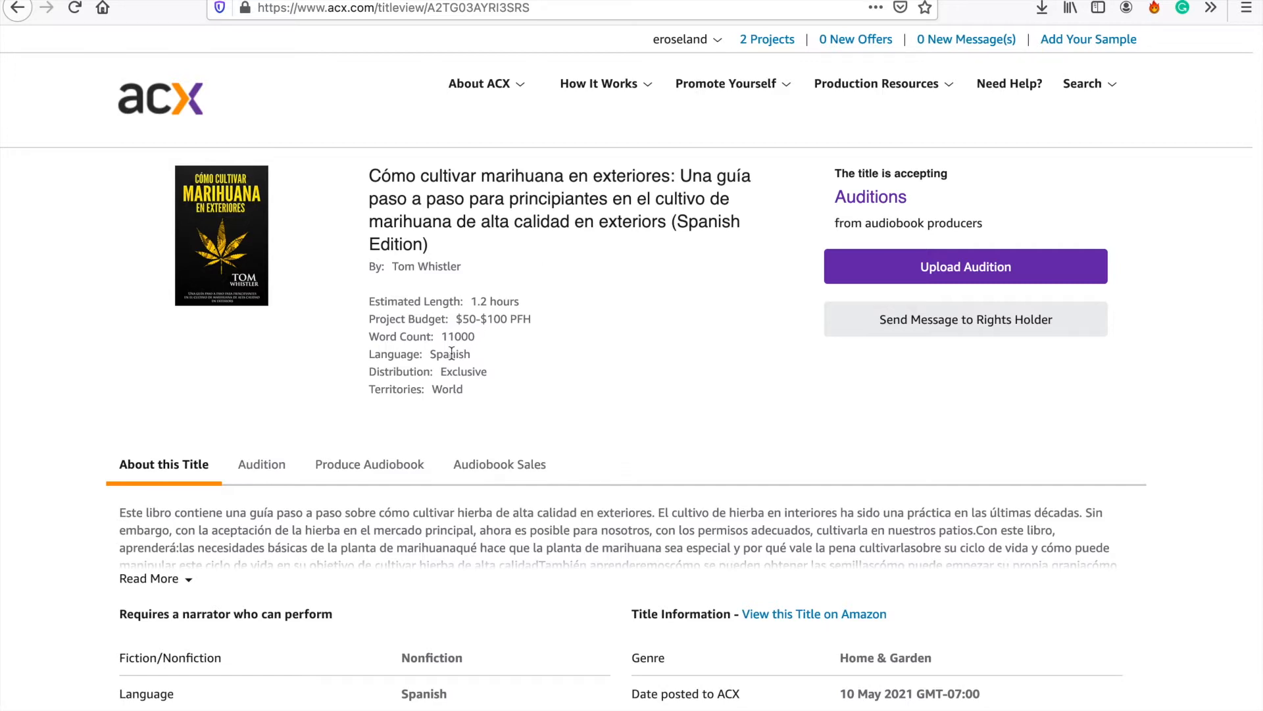
- Review the title's narrator requirements and title information, and expand its full description
{"action": "scroll", "coordinate": [453, 358], "scroll_direction": "down", "scroll_amount": 3}
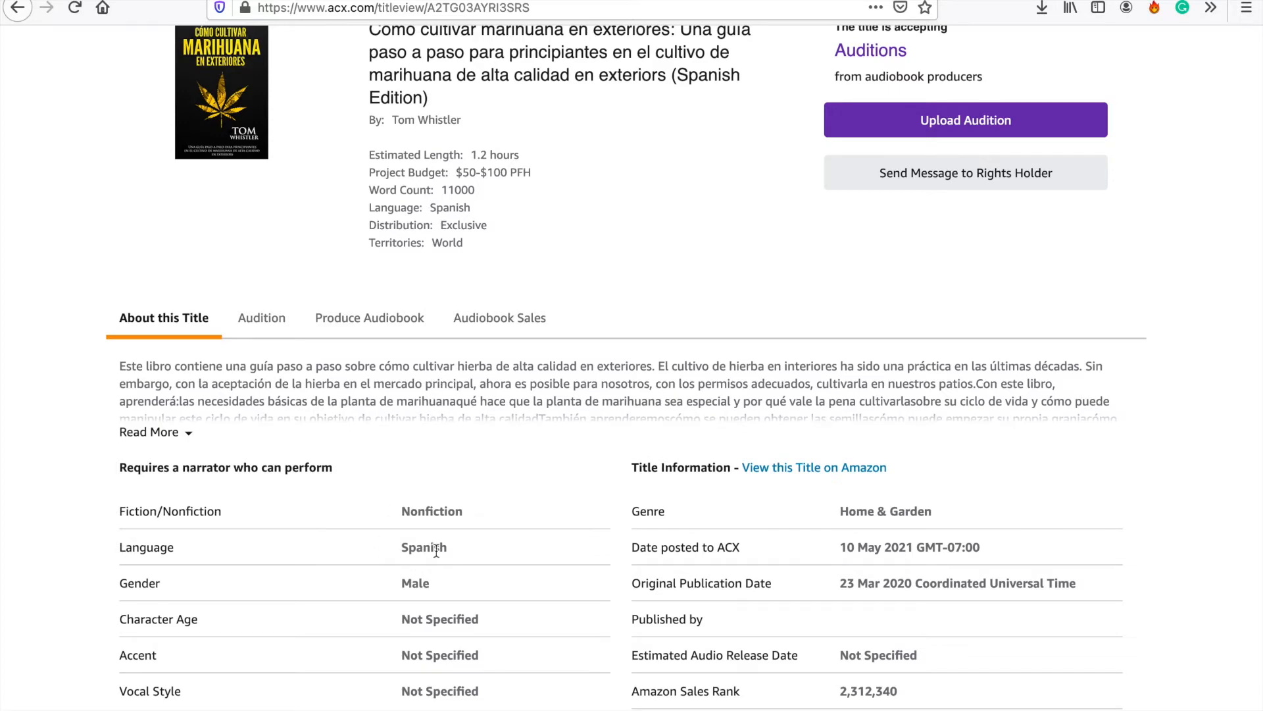
{"action": "scroll", "coordinate": [511, 454], "scroll_direction": "down", "scroll_amount": 3}
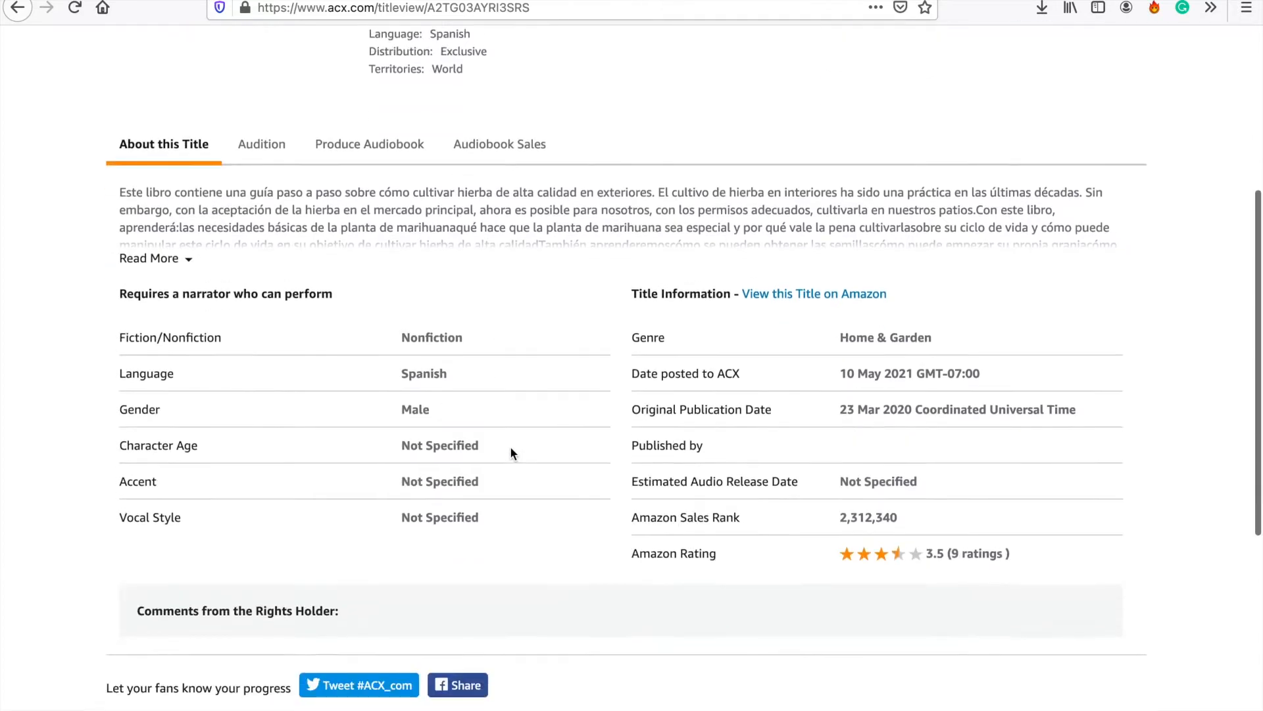
{"action": "scroll", "coordinate": [512, 454], "scroll_direction": "up", "scroll_amount": 1}
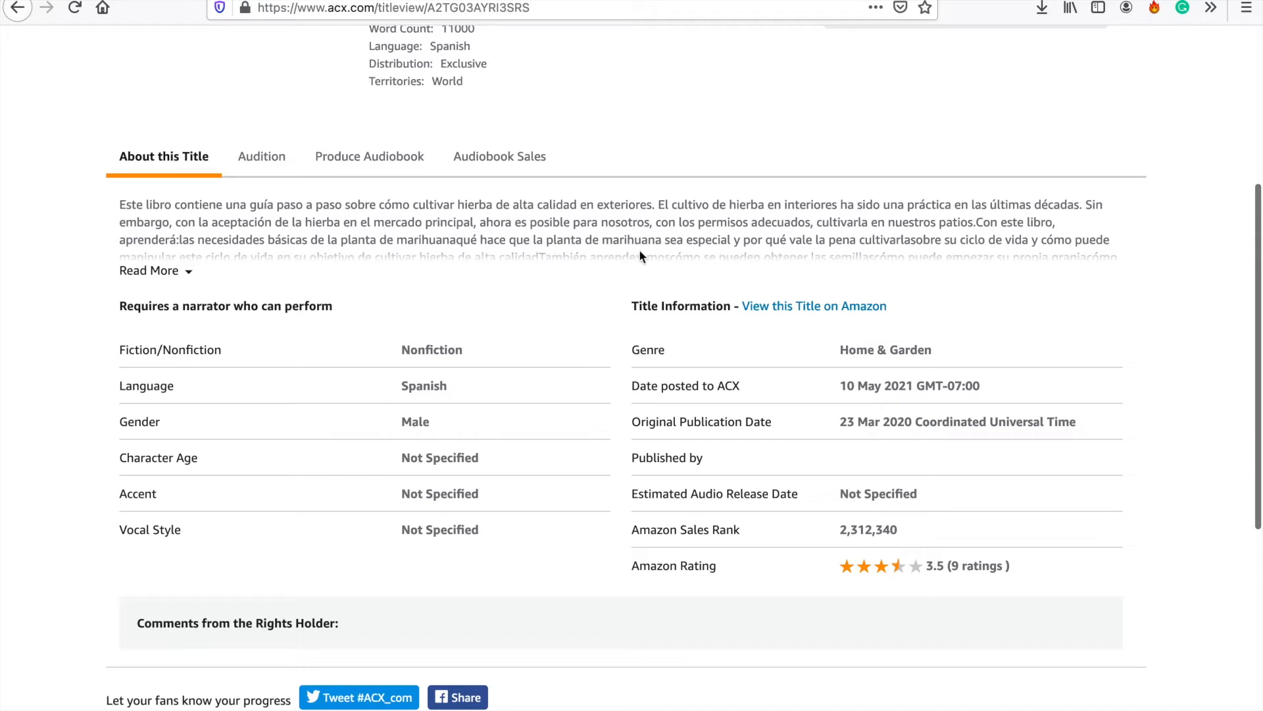
{"action": "left_click", "coordinate": [188, 272]}
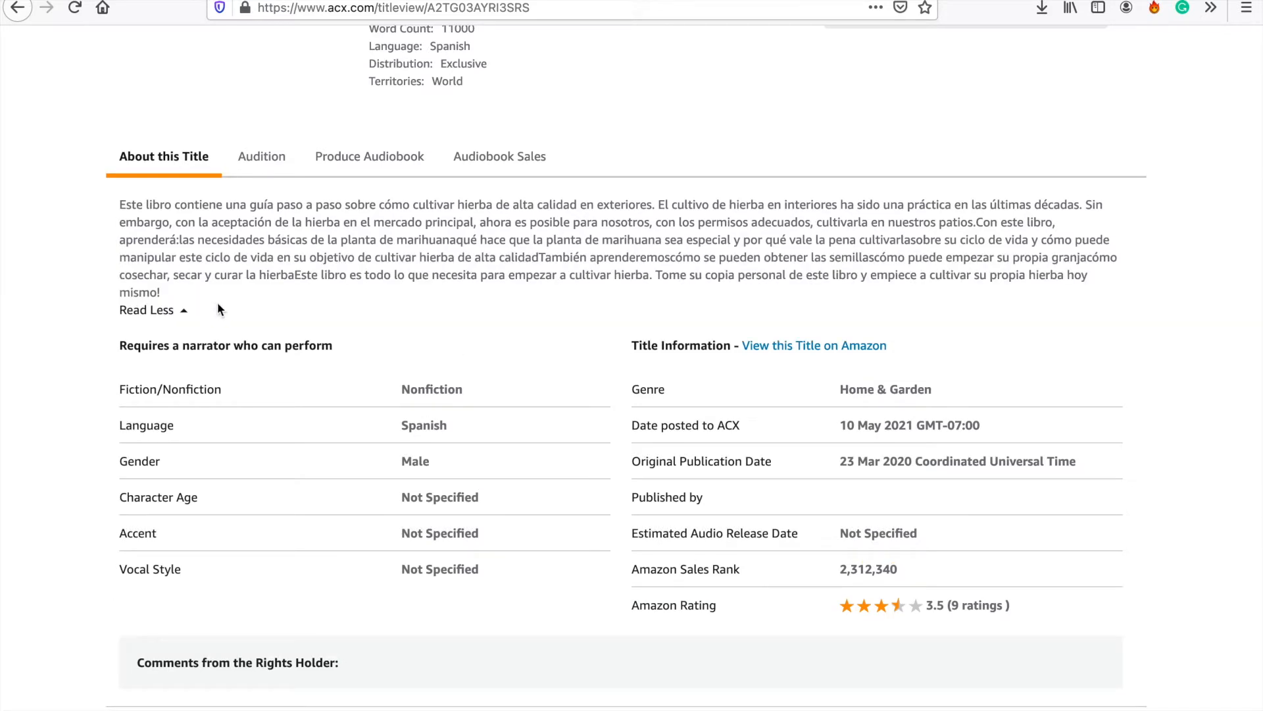
- Download the title's audition script and open the document with Pages
{"action": "left_click", "coordinate": [254, 169]}
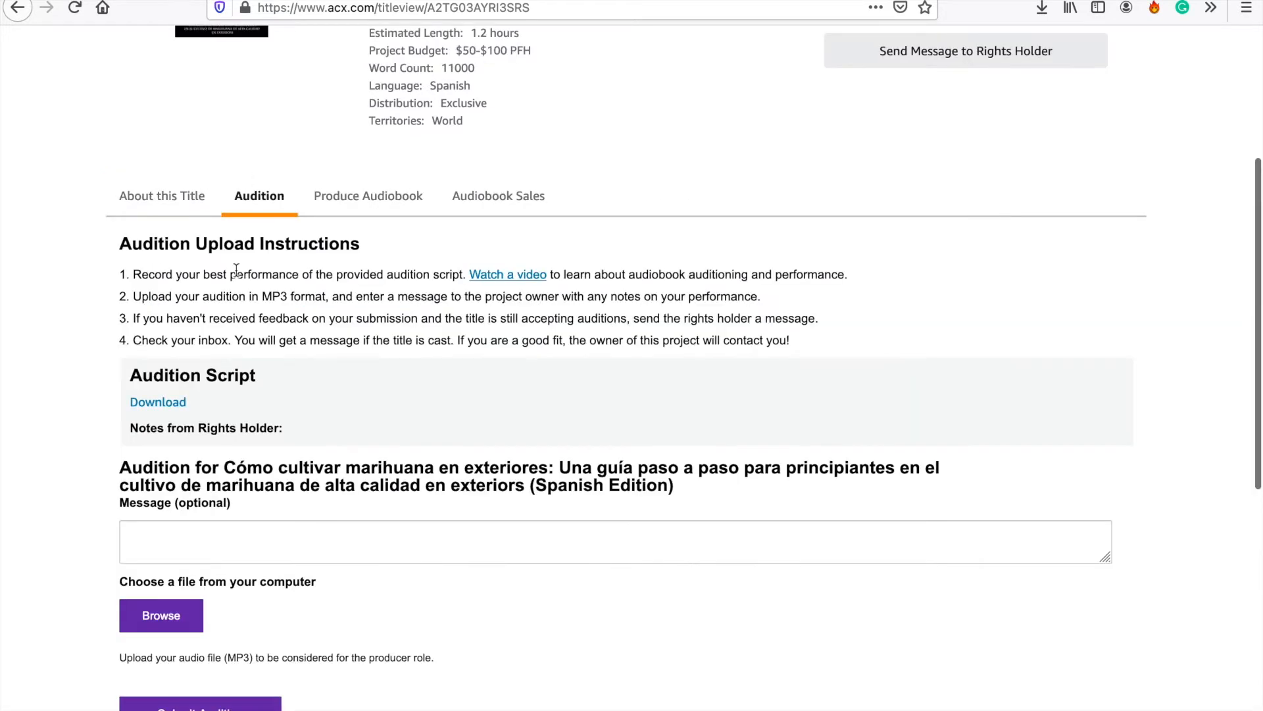
{"action": "left_click", "coordinate": [155, 403]}
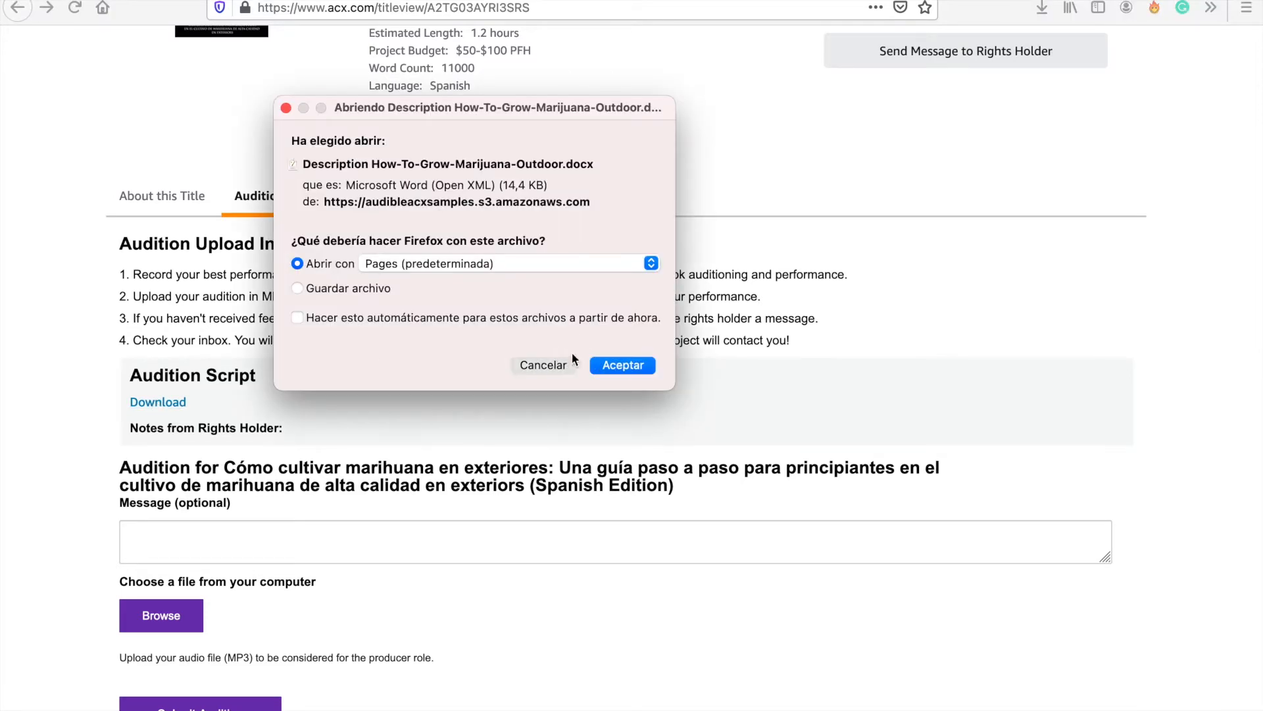
{"action": "left_click", "coordinate": [619, 365]}
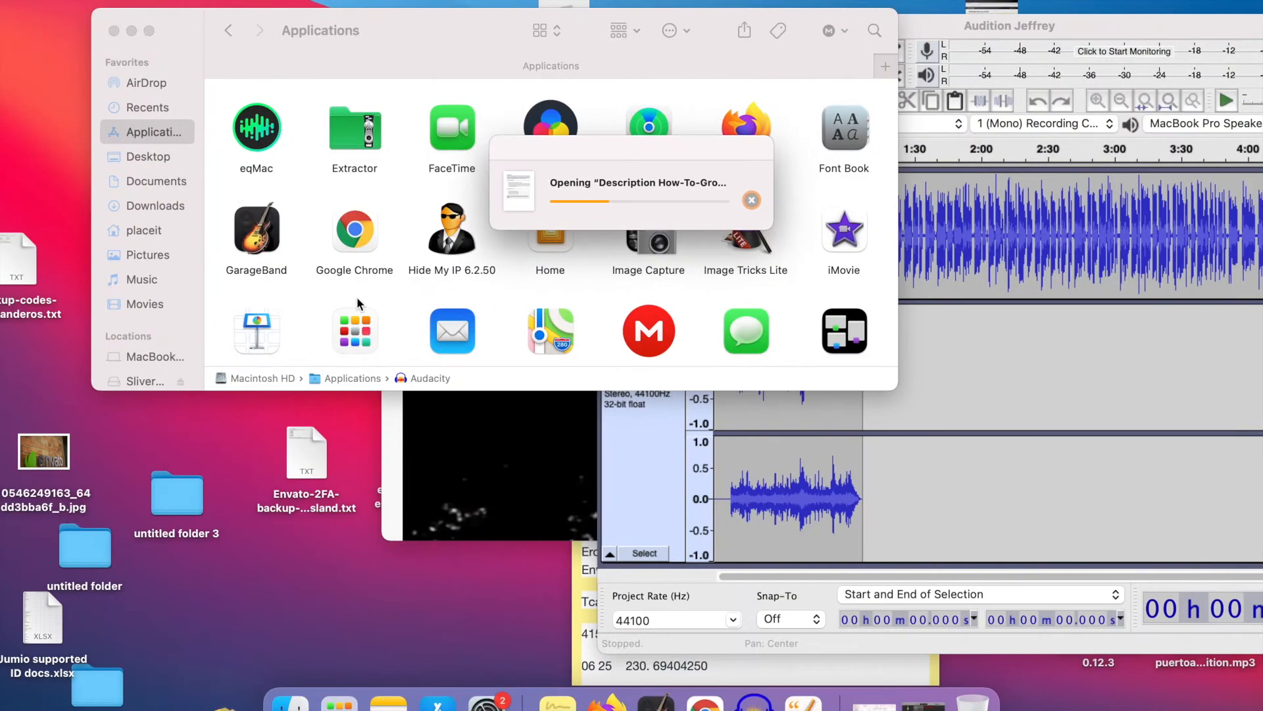
- Put the Applications window away and read through the opened audition script from start to end
{"action": "left_click", "coordinate": [131, 32]}
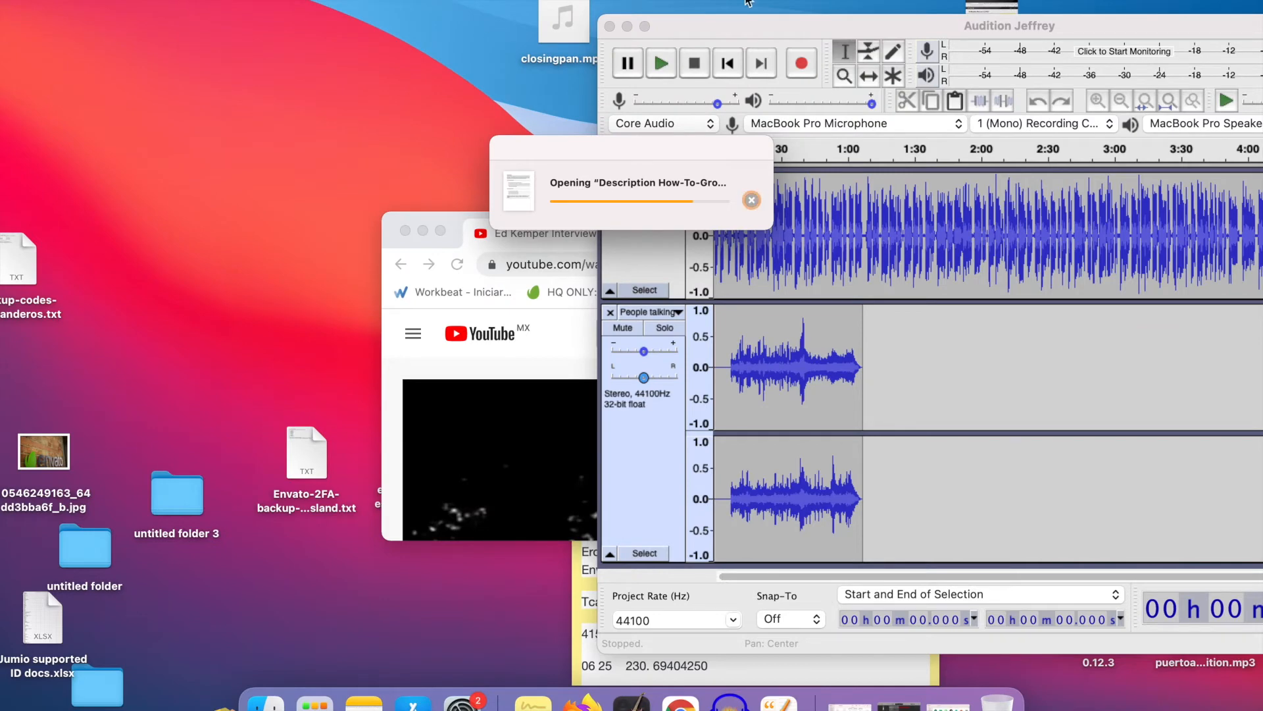
{"action": "scroll", "coordinate": [337, 177], "scroll_direction": "down", "scroll_amount": 3}
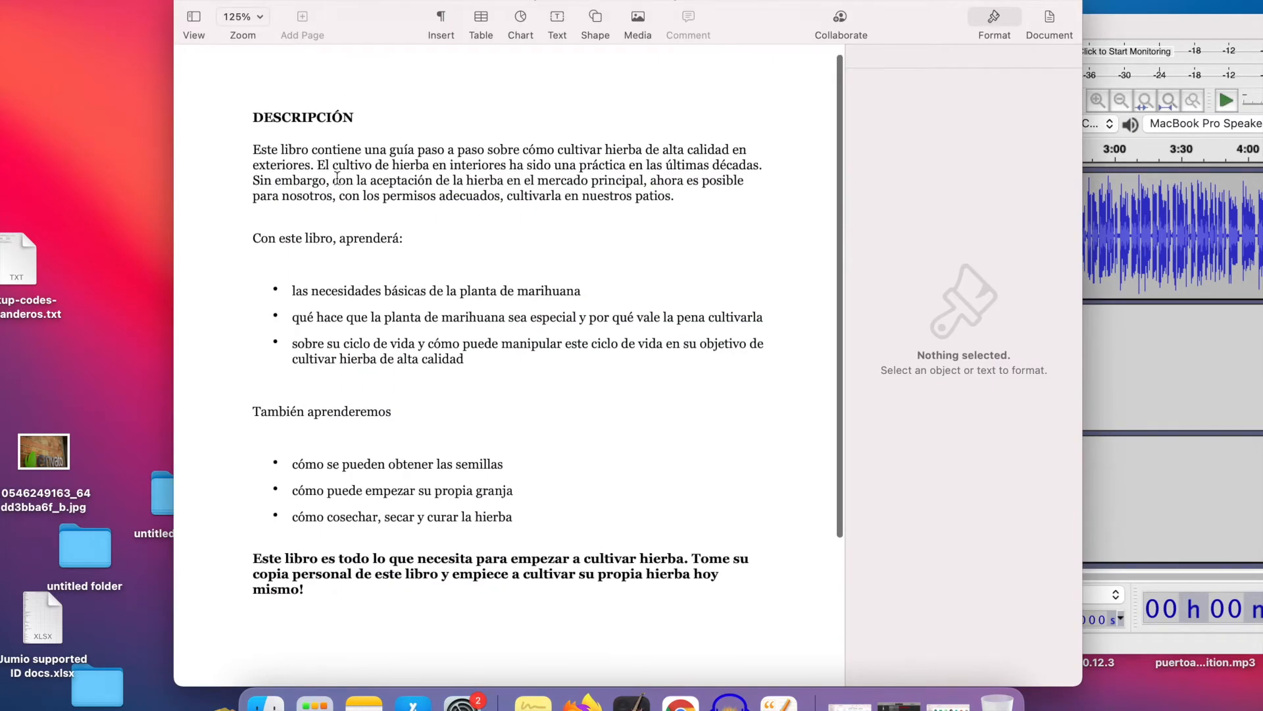
{"action": "scroll", "coordinate": [337, 178], "scroll_direction": "down", "scroll_amount": 4}
{"action": "scroll", "coordinate": [337, 177], "scroll_direction": "up", "scroll_amount": 7}
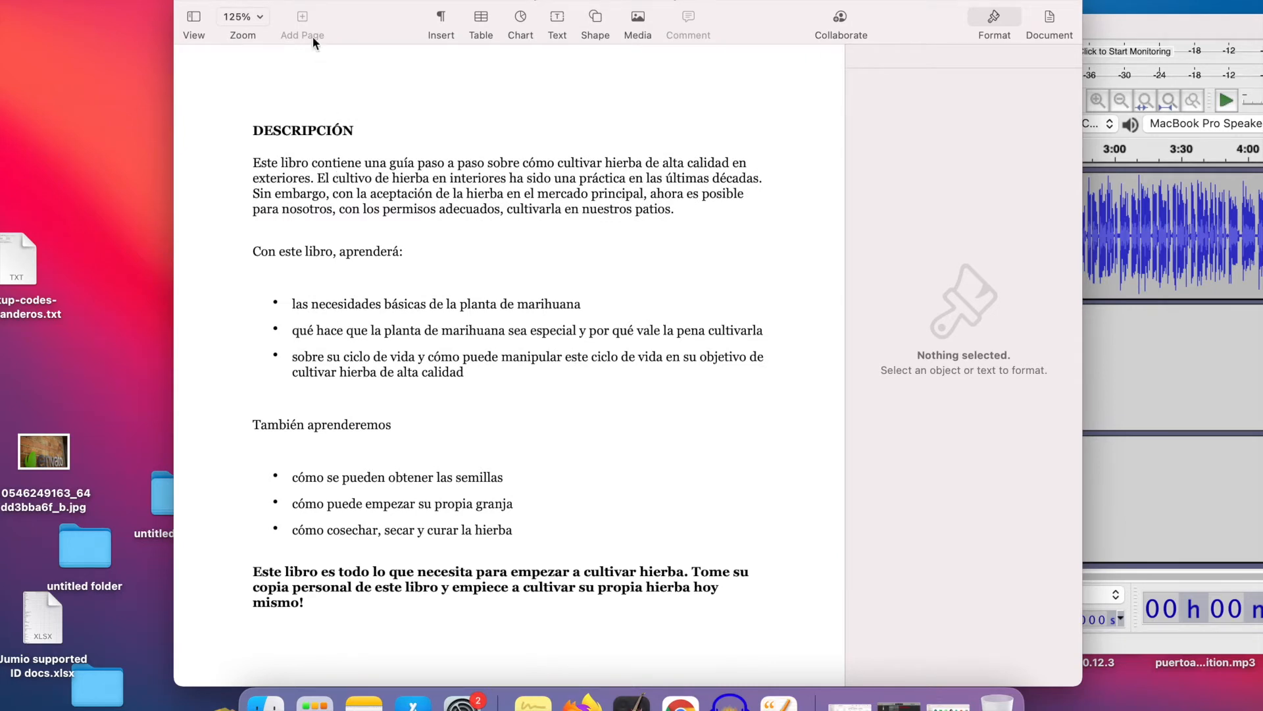
{"action": "scroll", "coordinate": [460, 184], "scroll_direction": "down", "scroll_amount": 1}
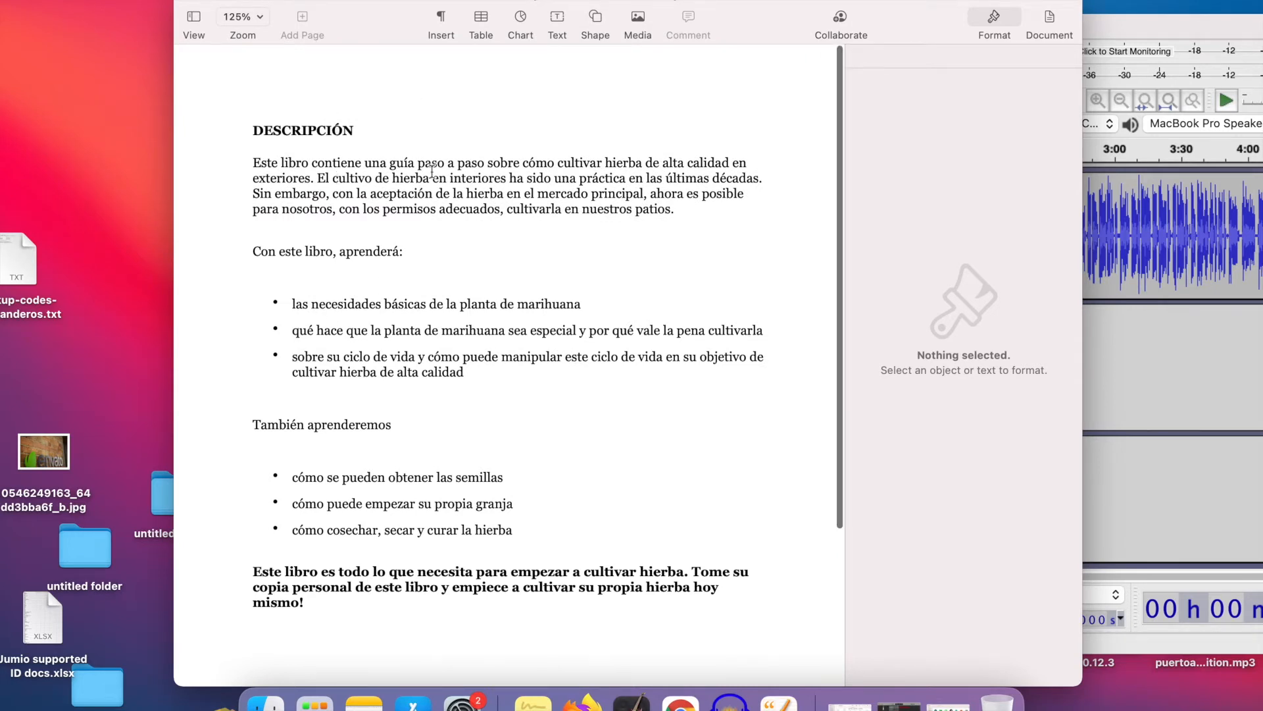
{"action": "scroll", "coordinate": [471, 192], "scroll_direction": "down", "scroll_amount": 5}
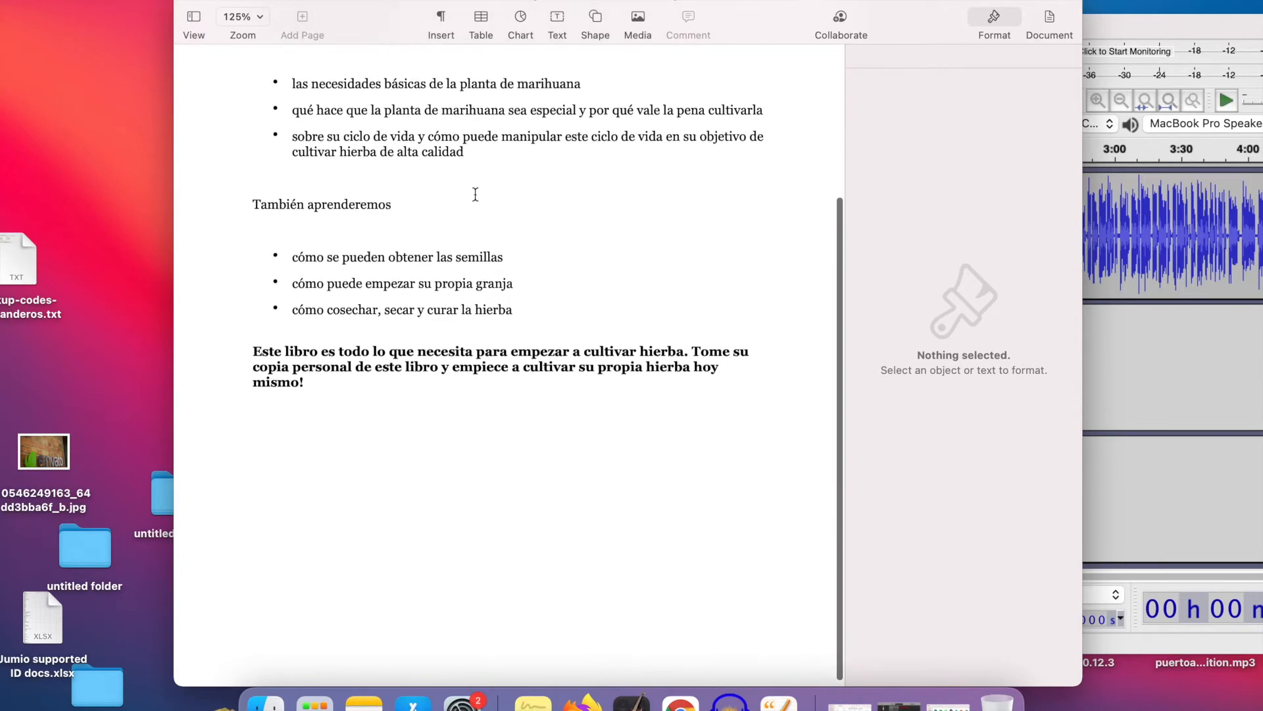
{"action": "scroll", "coordinate": [475, 194], "scroll_direction": "up", "scroll_amount": 6}
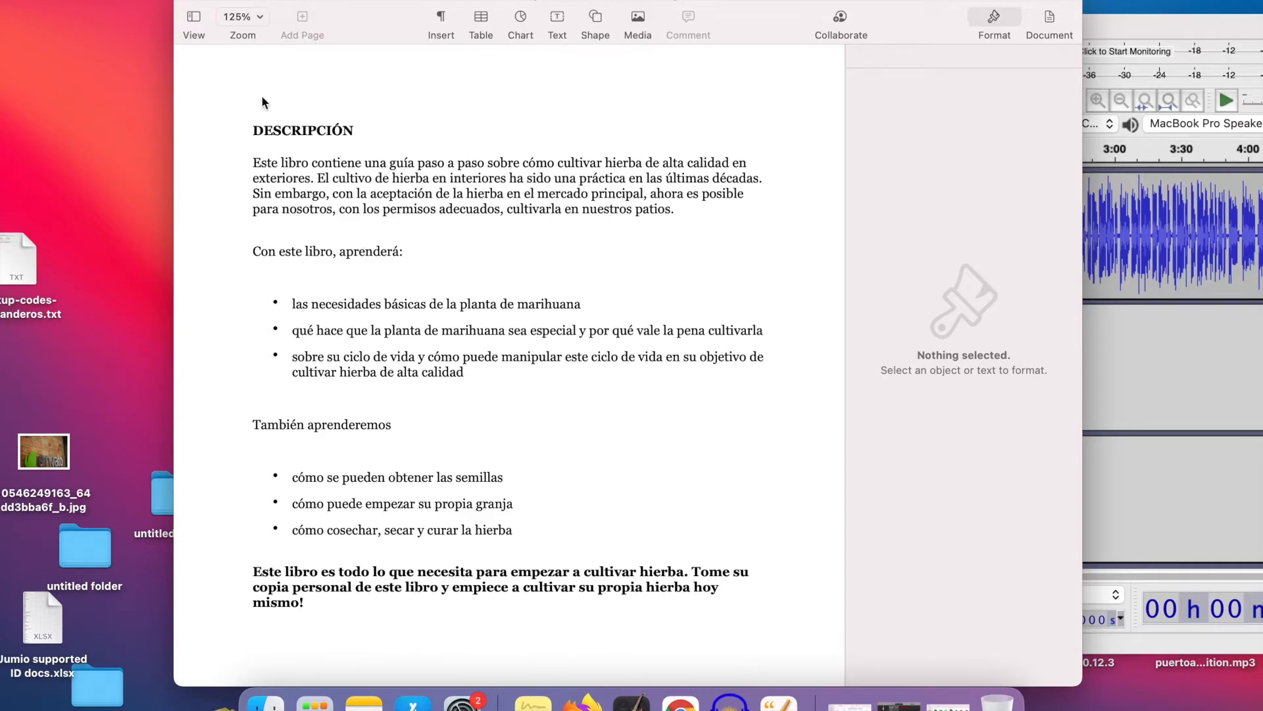
- Put the script away, enlarge the Audacity project window and check the recording channel options
{"action": "left_click", "coordinate": [206, 2]}
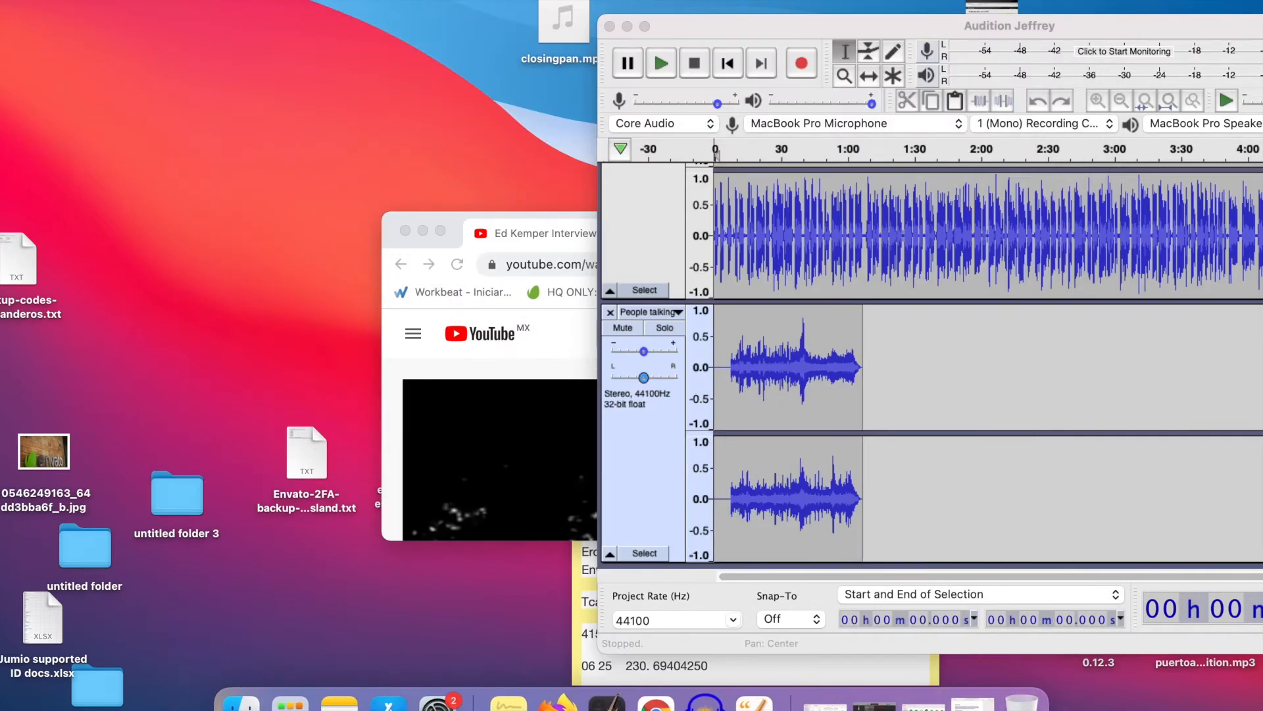
{"action": "left_click", "coordinate": [646, 25]}
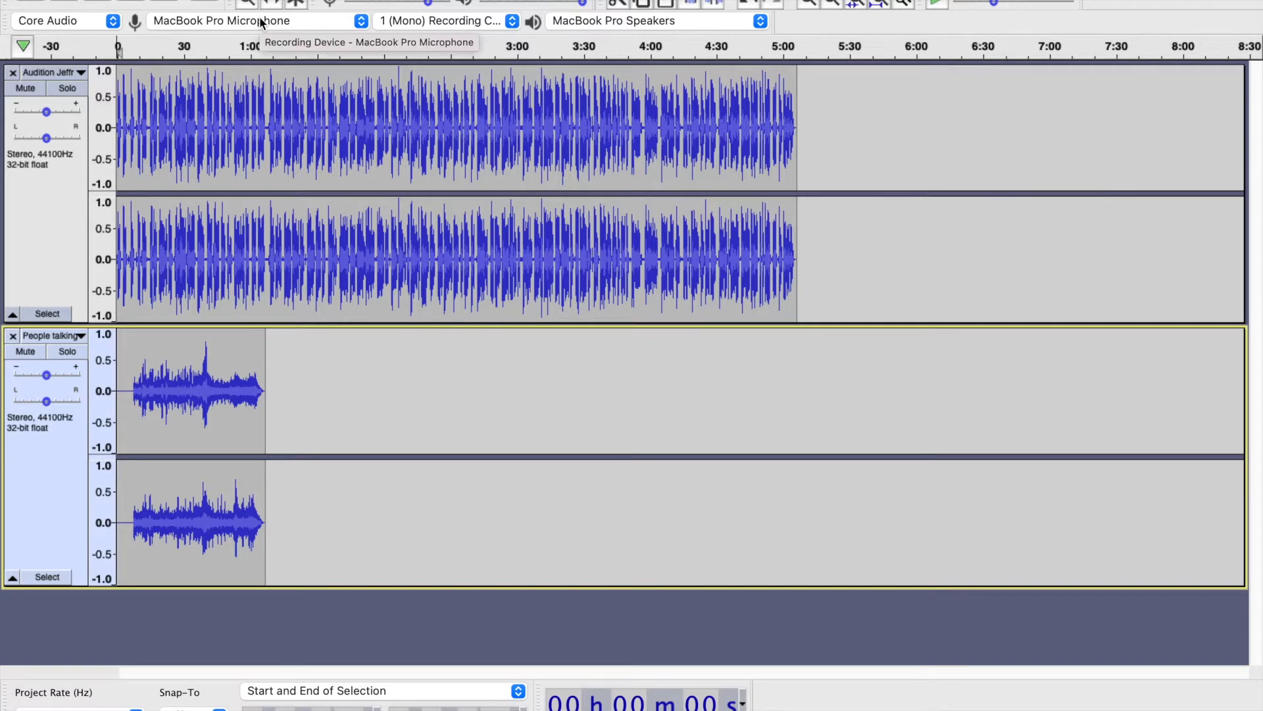
{"action": "left_click", "coordinate": [511, 20]}
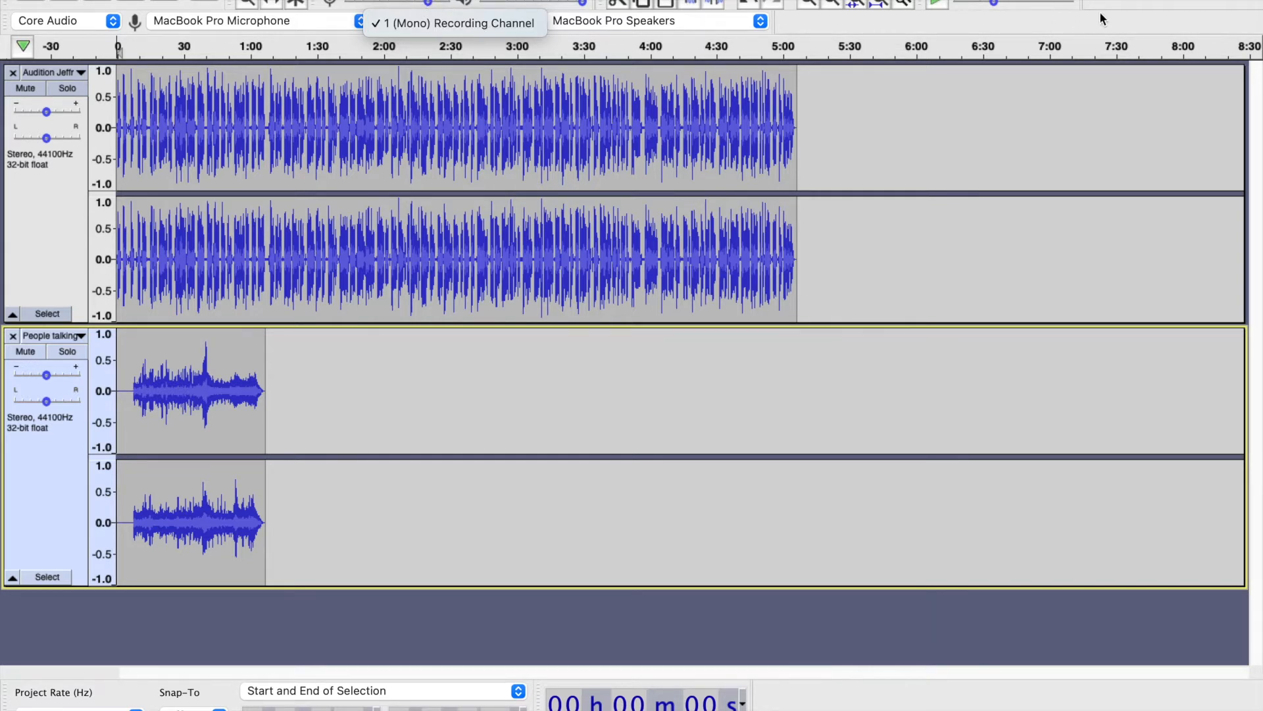
{"action": "left_click", "coordinate": [992, 33]}
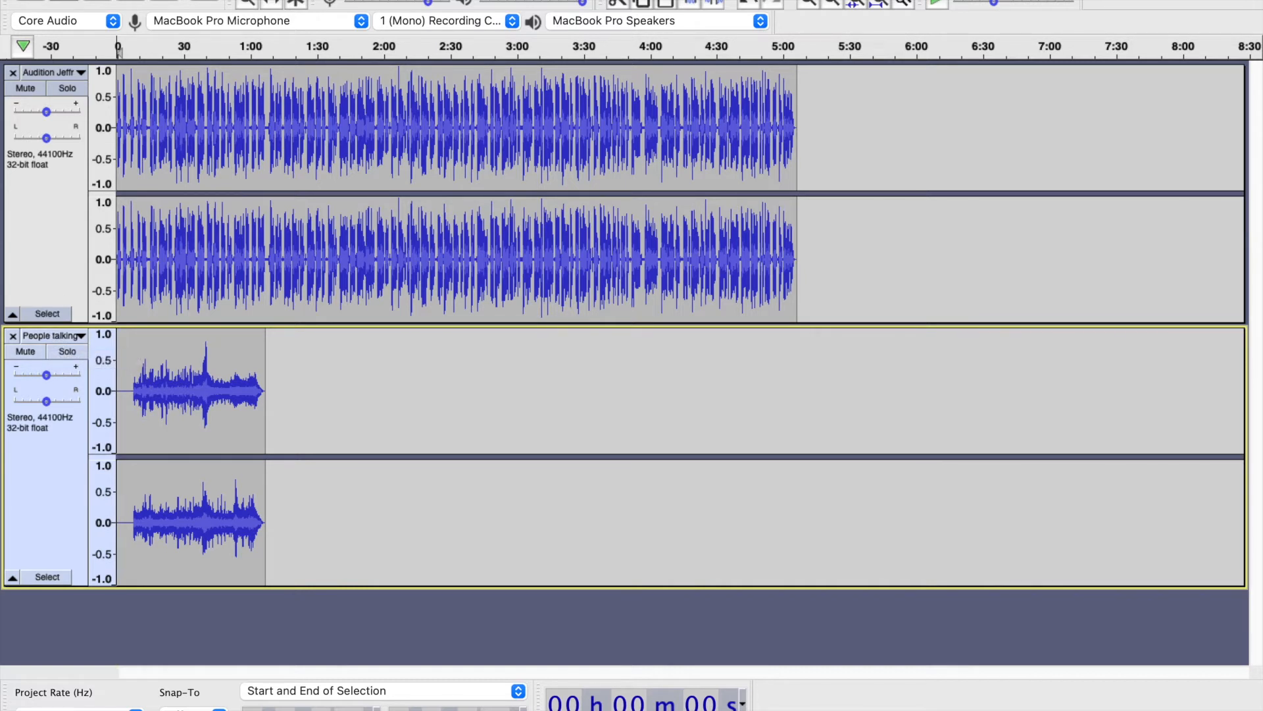
- Play back the project and lower the gain of the "People talking" background track, ending with playback stopped
{"action": "key", "text": "space"}
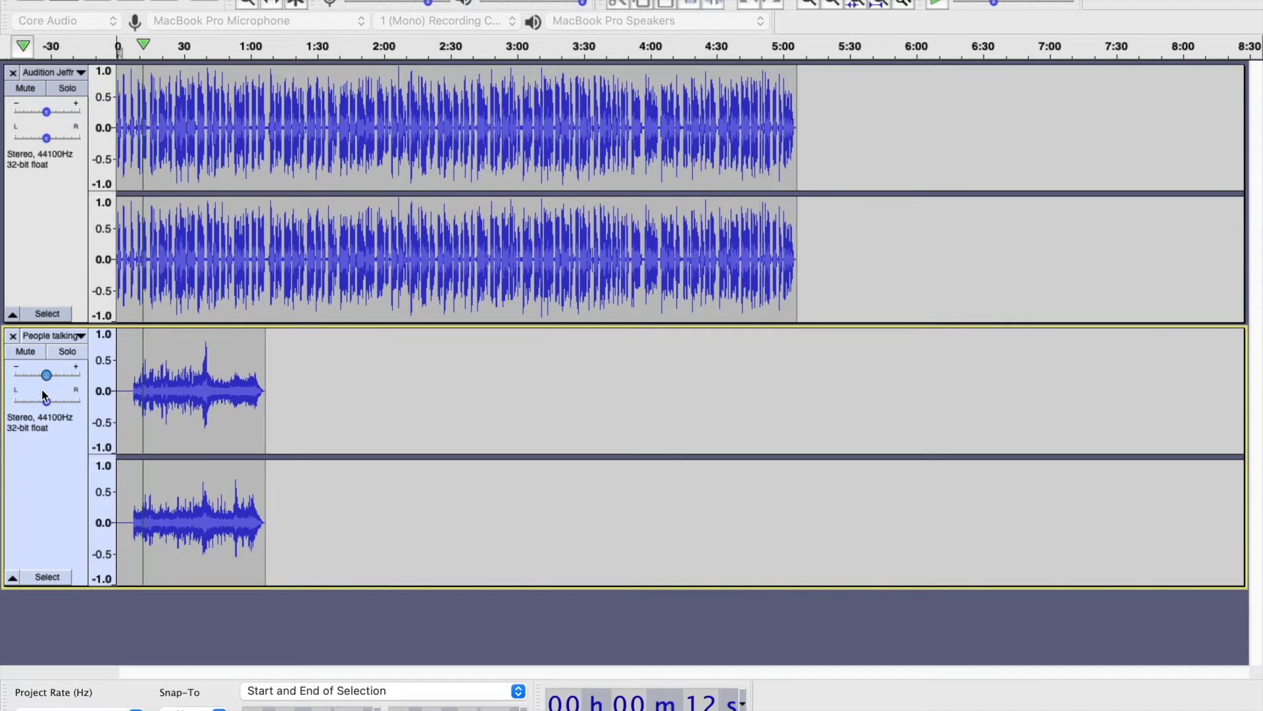
{"action": "mouse_move", "coordinate": [48, 375]}
{"action": "left_click_drag", "start_coordinate": [49, 374], "coordinate": [1, 361]}
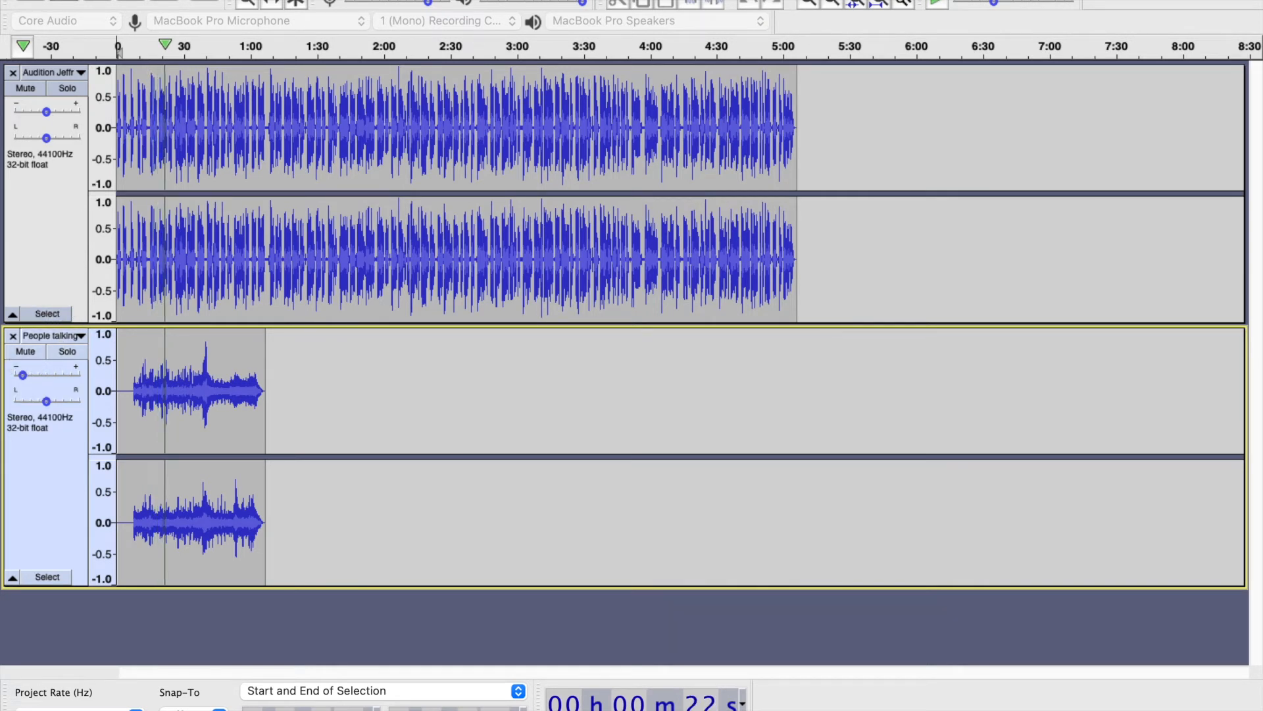
{"action": "key", "text": "space"}
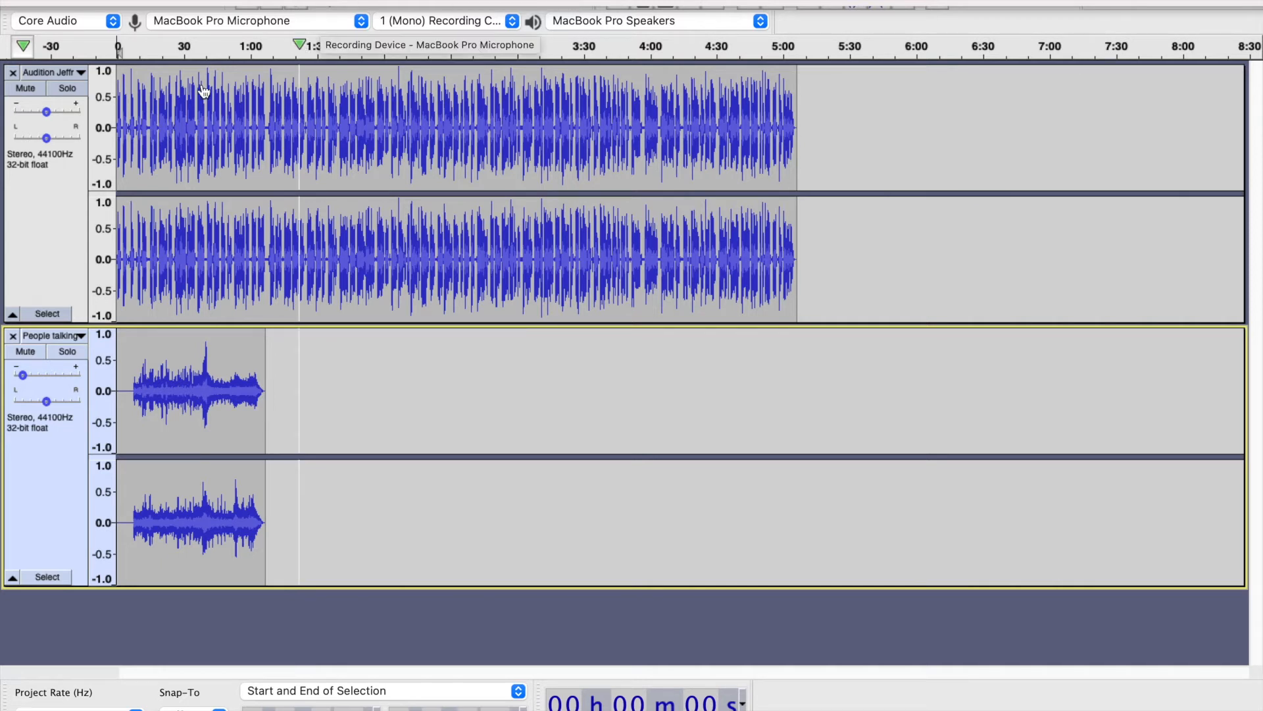
- Select both tracks and apply Loudness Normalization to them with RMS set to -23.0 dB
{"action": "left_click", "coordinate": [45, 168]}
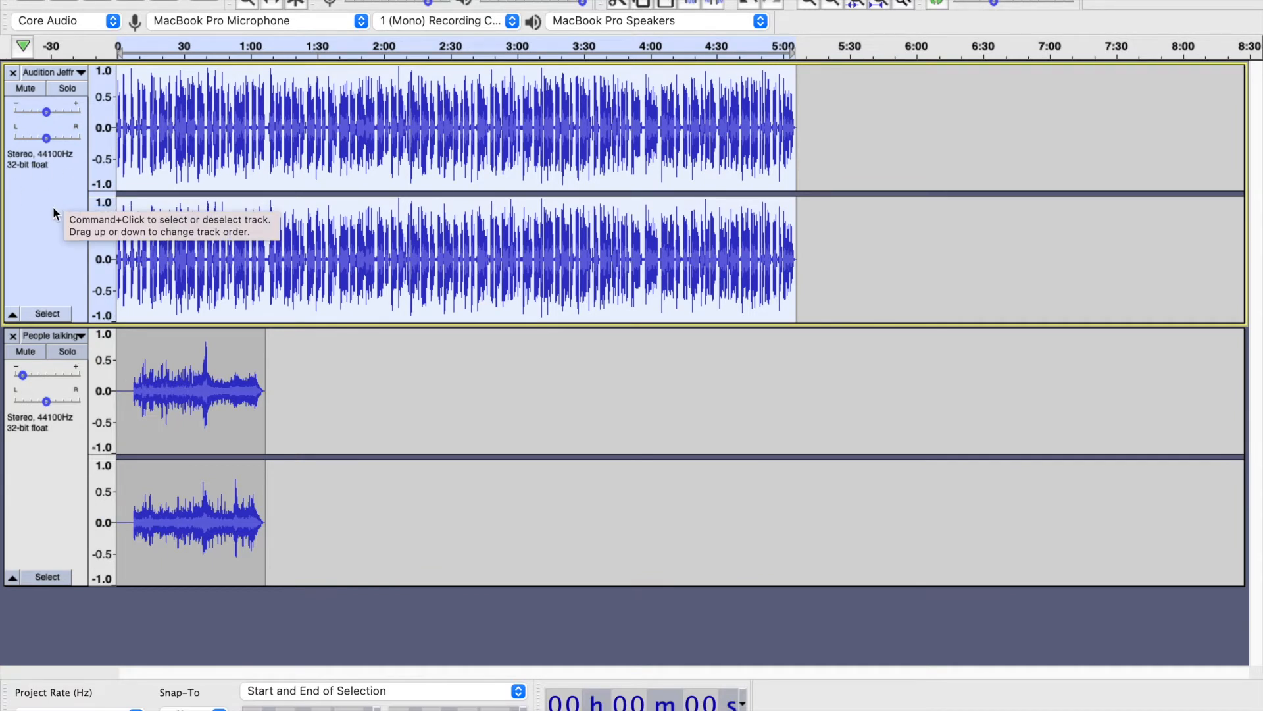
{"action": "left_click", "coordinate": [49, 471]}
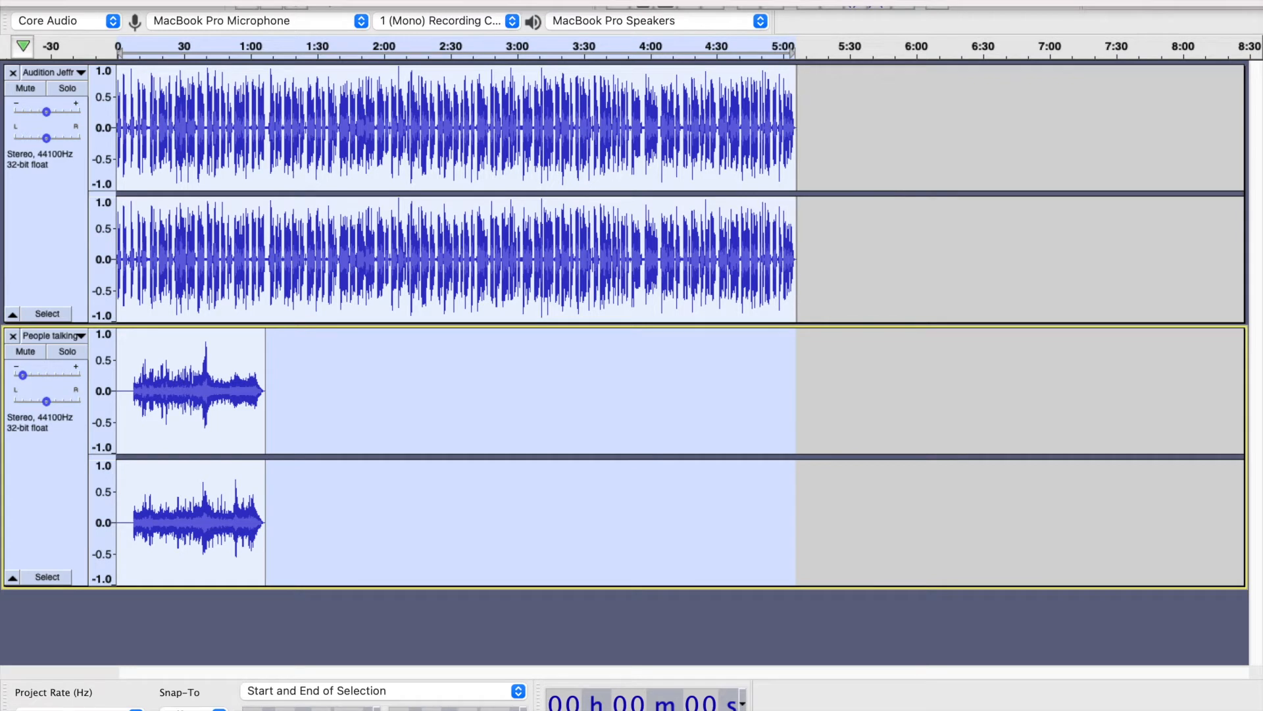
{"action": "left_click", "coordinate": [490, 0]}
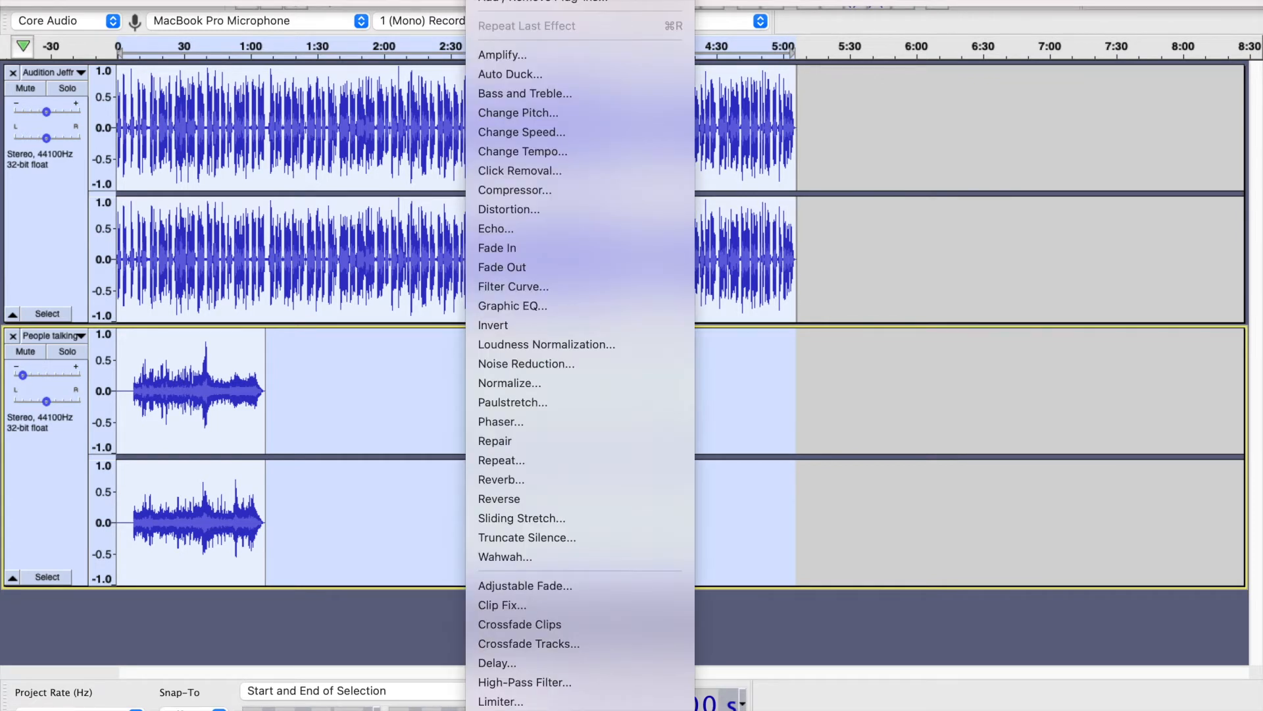
{"action": "left_click", "coordinate": [531, 350]}
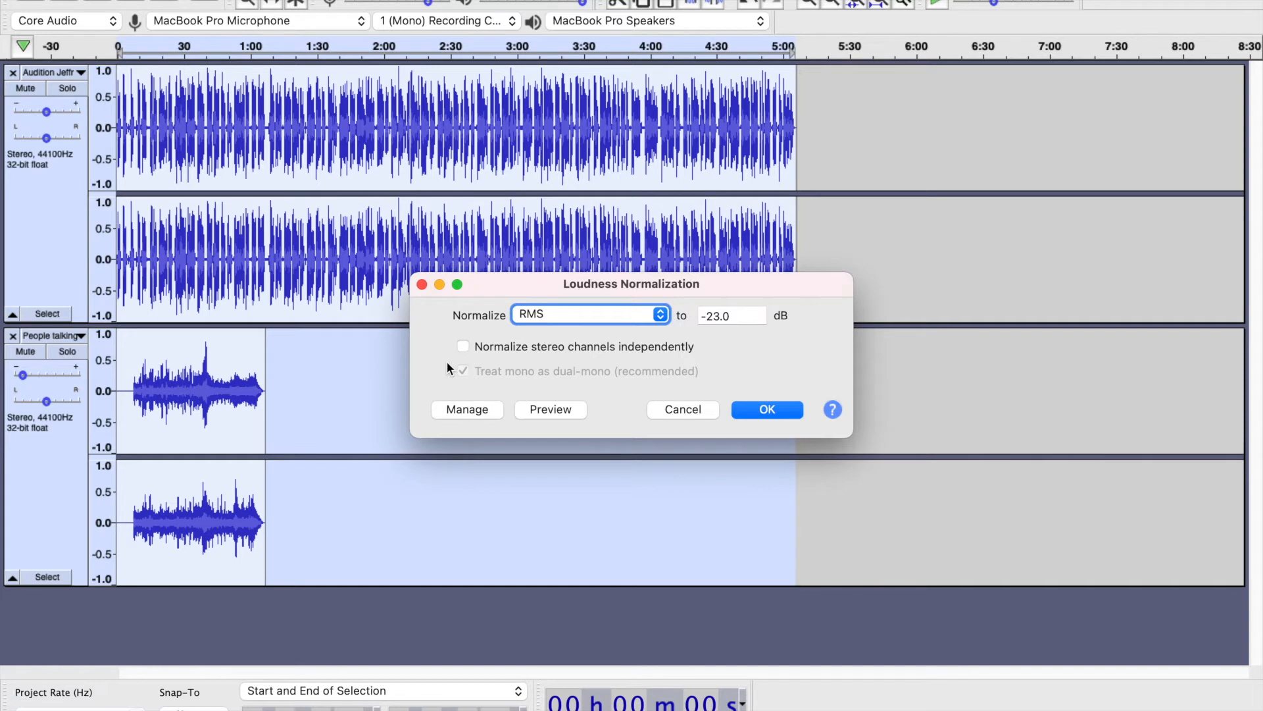
{"action": "mouse_move", "coordinate": [458, 286]}
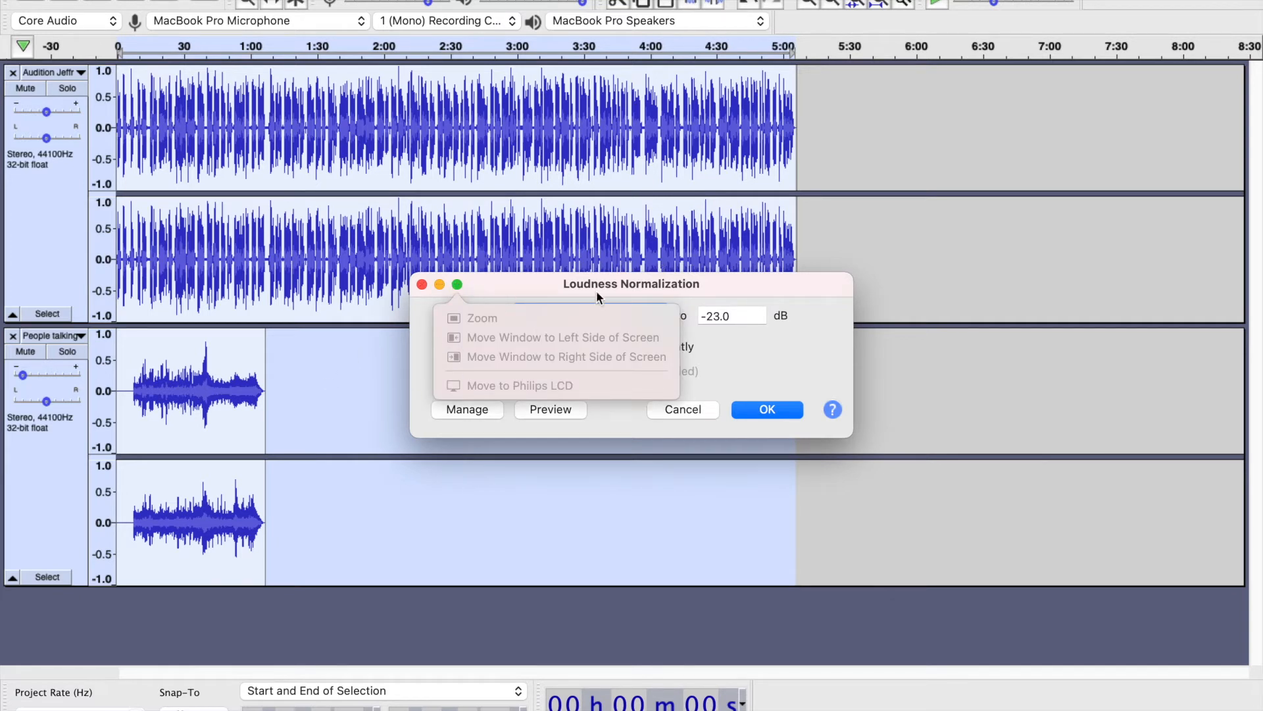
{"action": "left_click", "coordinate": [575, 284]}
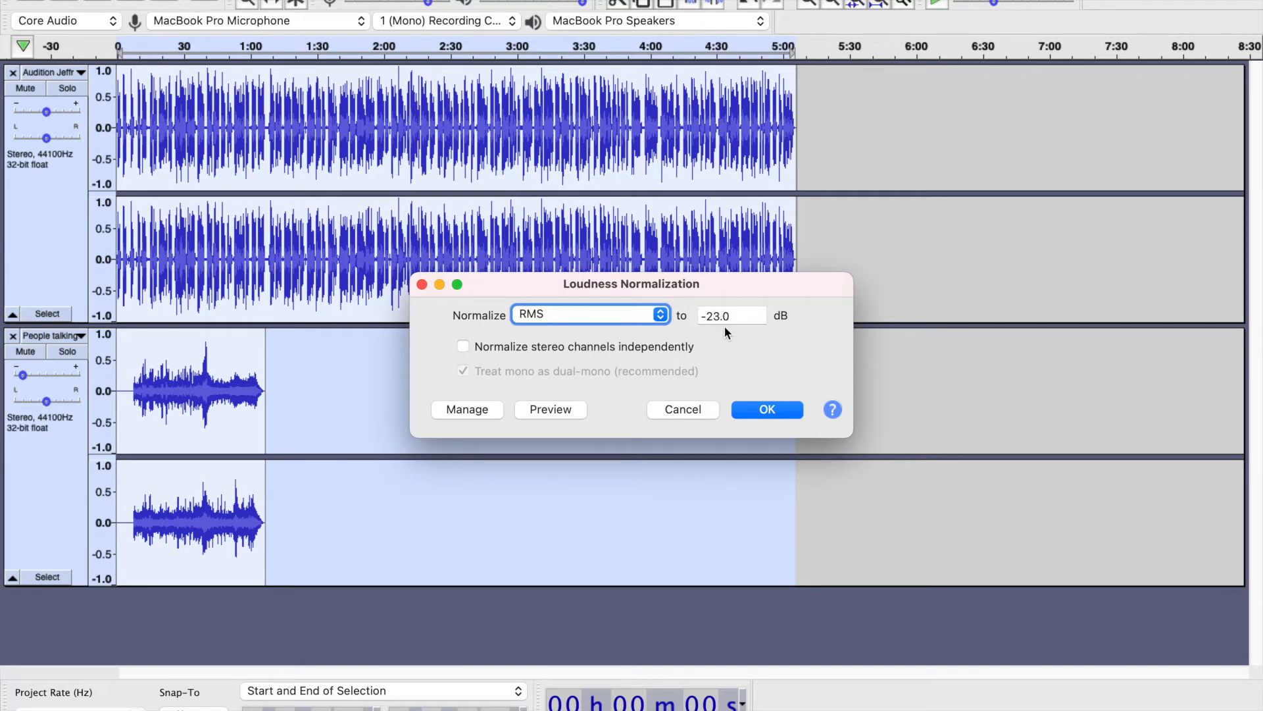
{"action": "left_click", "coordinate": [768, 411]}
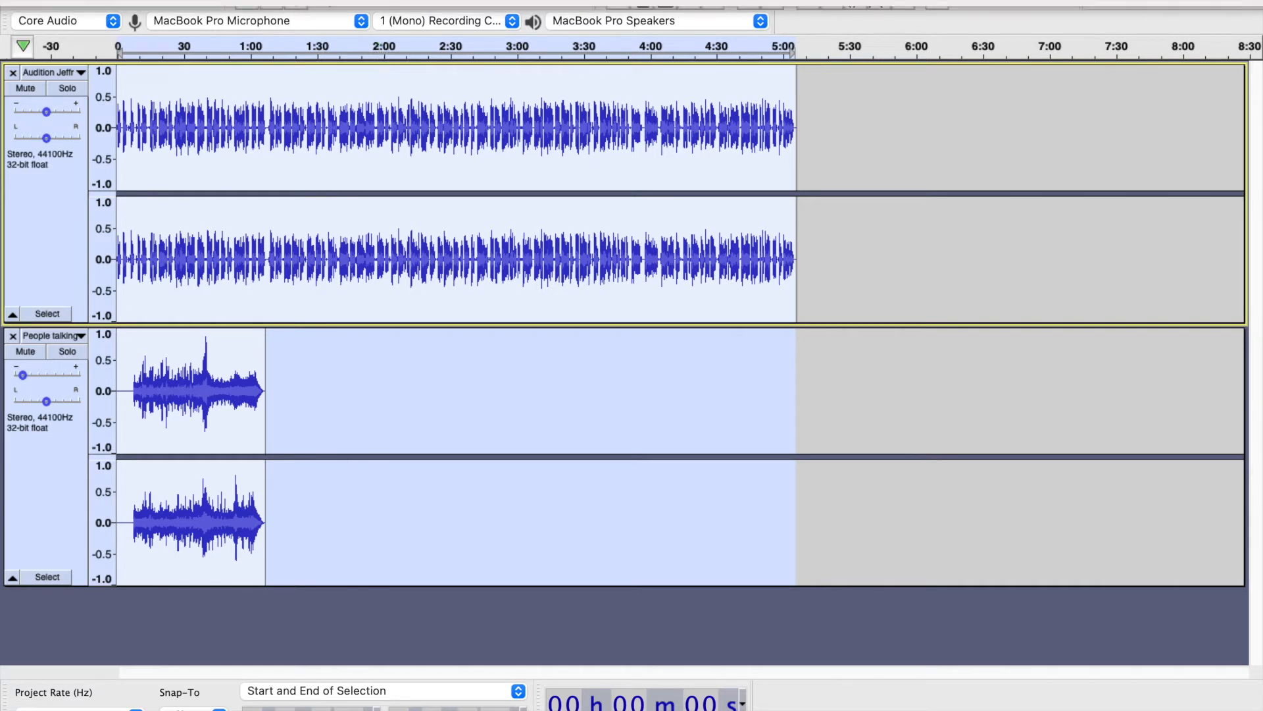
- Apply the Limiter to both tracks as a Hard Limit at -3.00 dB with 2.30 ms hold and no make-up gain
{"action": "left_click", "coordinate": [488, 0]}
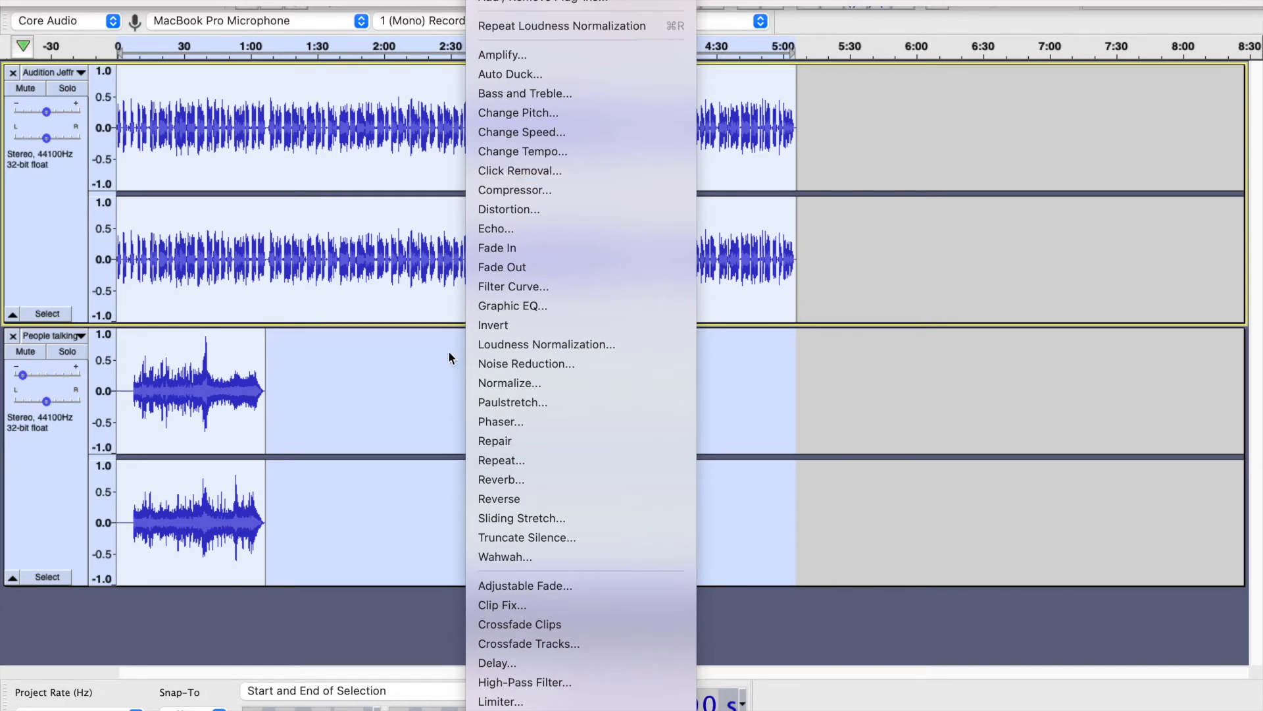
{"action": "scroll", "coordinate": [500, 576], "scroll_direction": "down", "scroll_amount": 5}
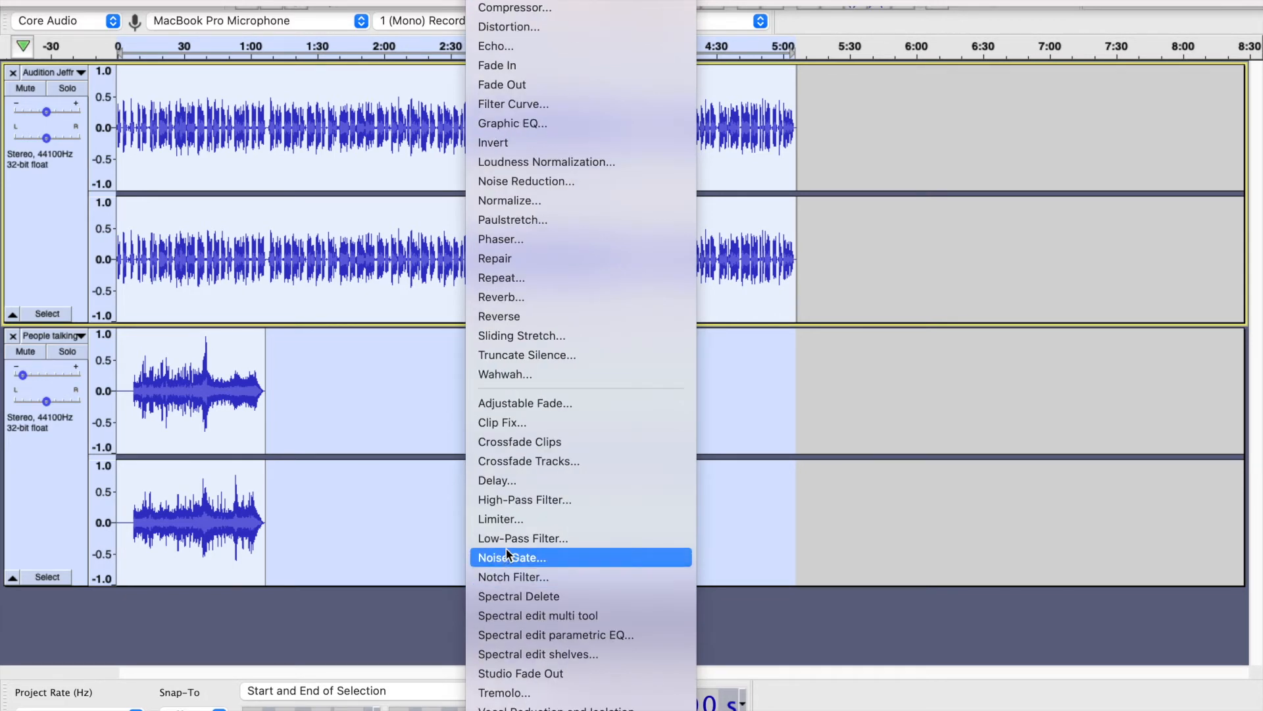
{"action": "left_click", "coordinate": [513, 519]}
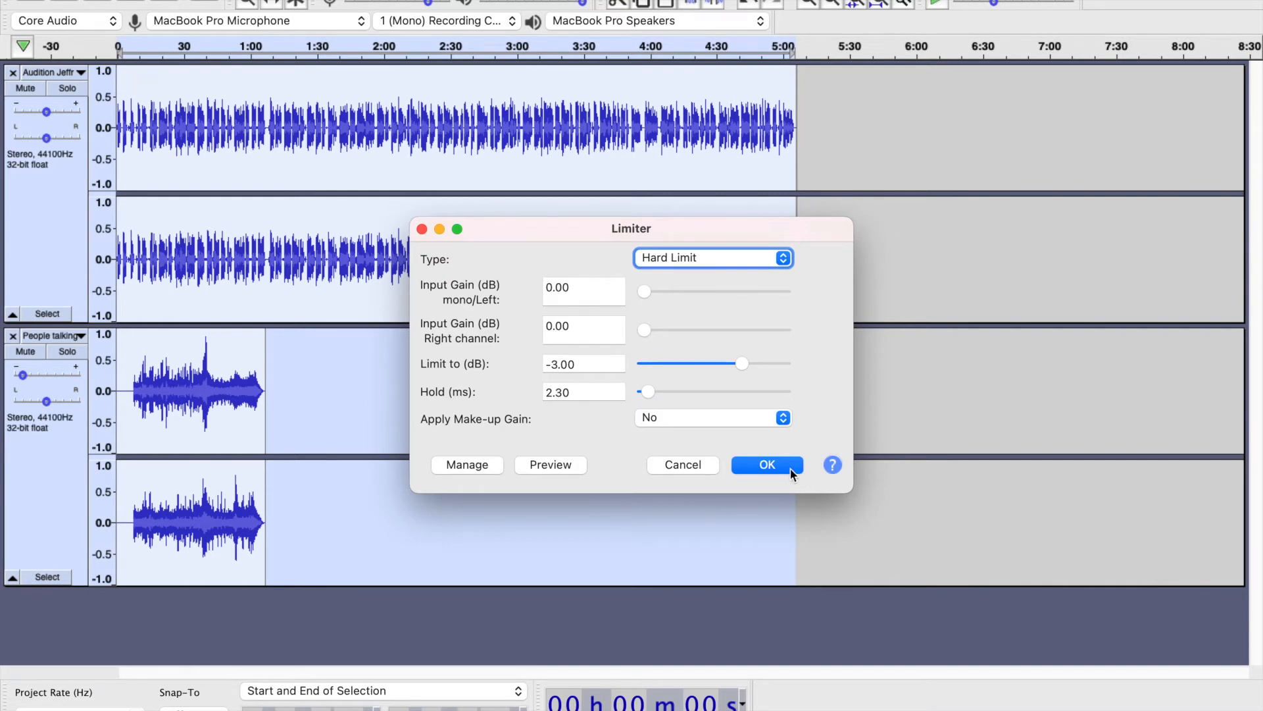
{"action": "left_click", "coordinate": [767, 464]}
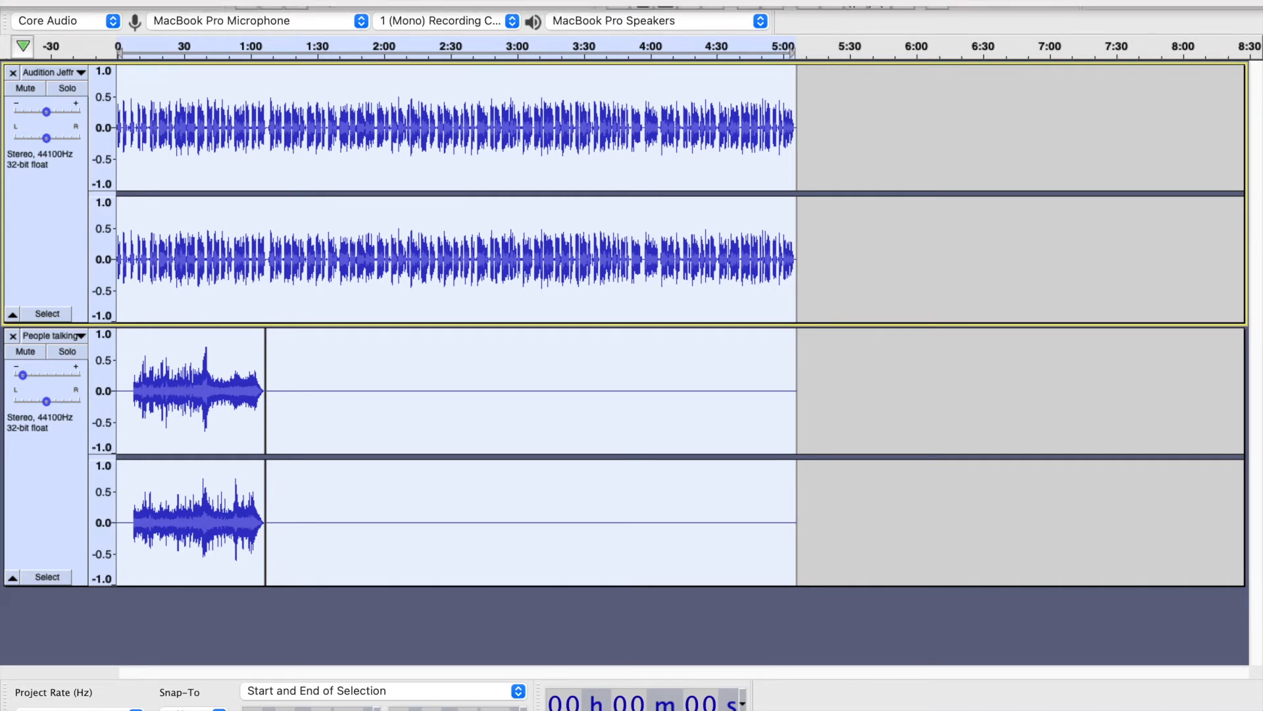
- Export the project to the Desktop as an MP3 at constant 192 kbps, appending "test" to the file name and accepting the stereo mixdown and metadata
{"action": "left_click", "coordinate": [68, 0]}
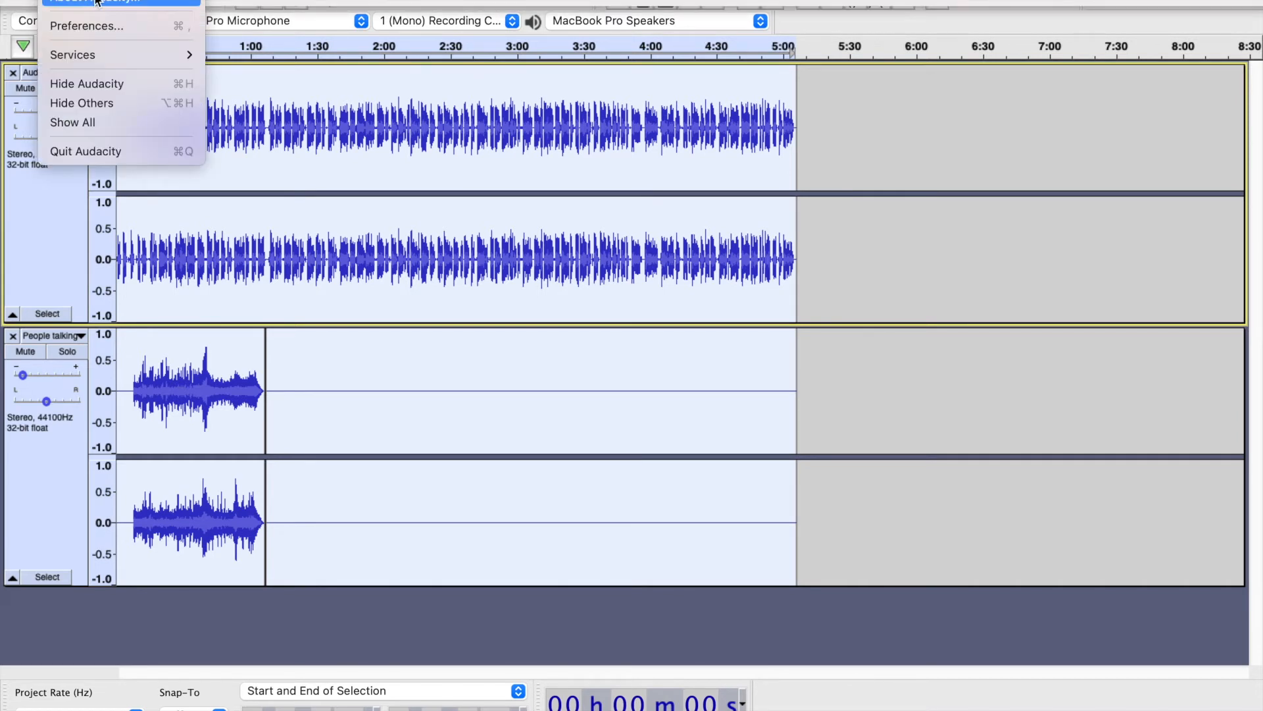
{"action": "mouse_move", "coordinate": [121, 0]}
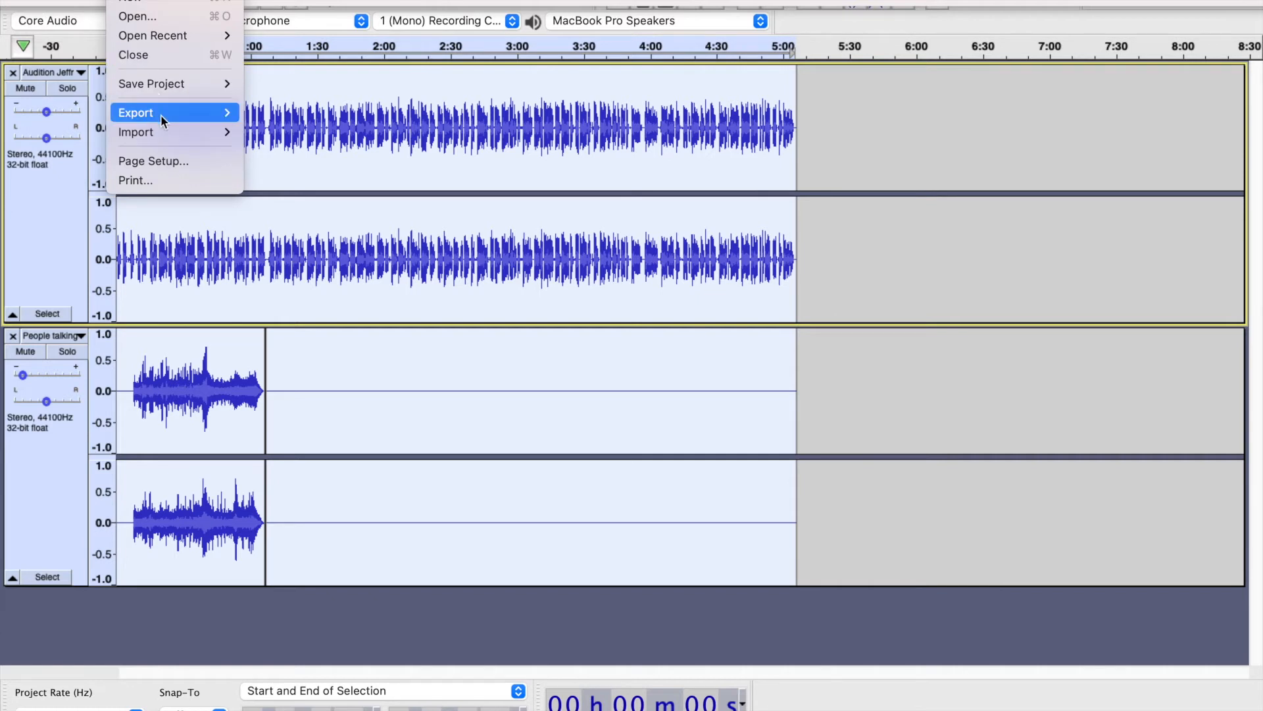
{"action": "mouse_move", "coordinate": [160, 116]}
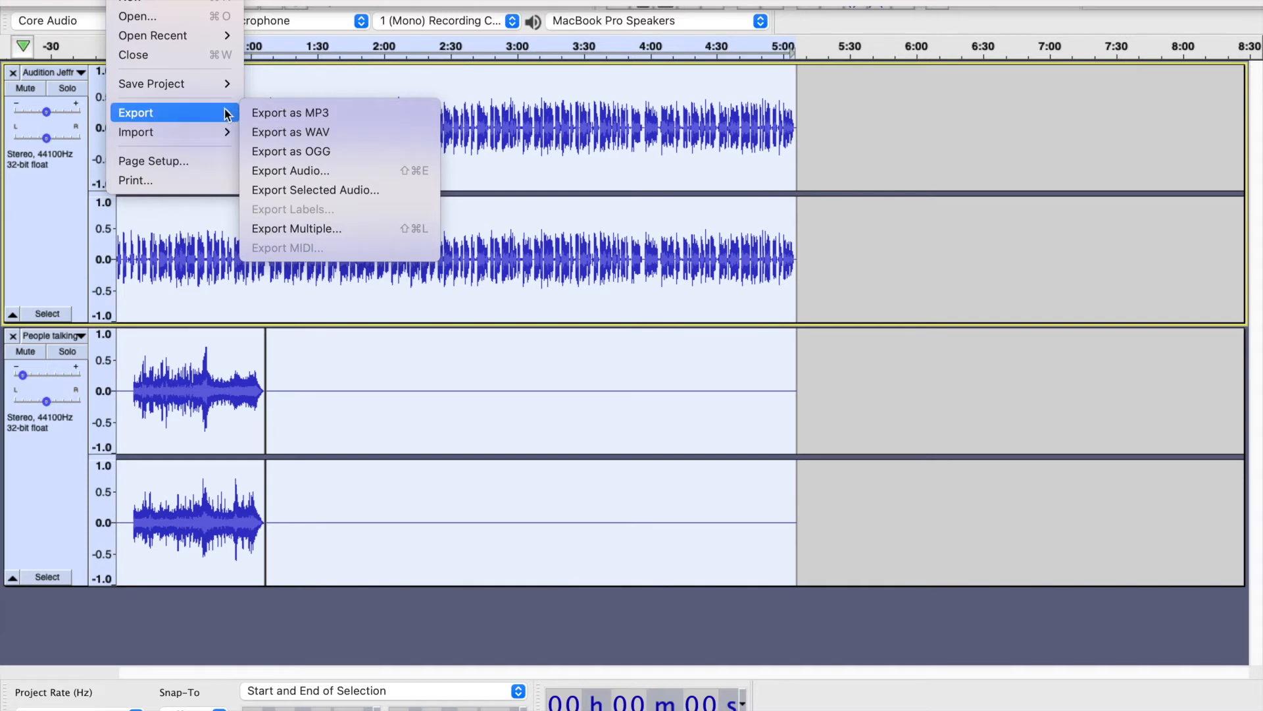
{"action": "left_click", "coordinate": [281, 114]}
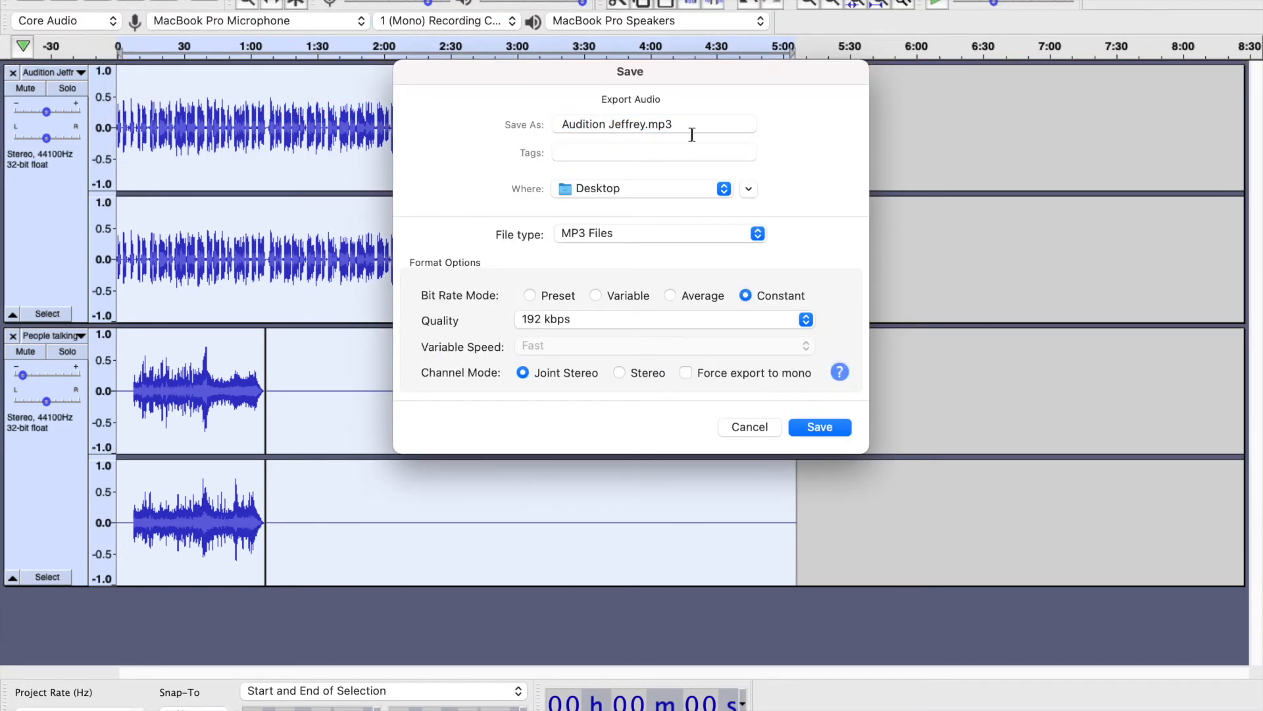
{"action": "left_click", "coordinate": [645, 123]}
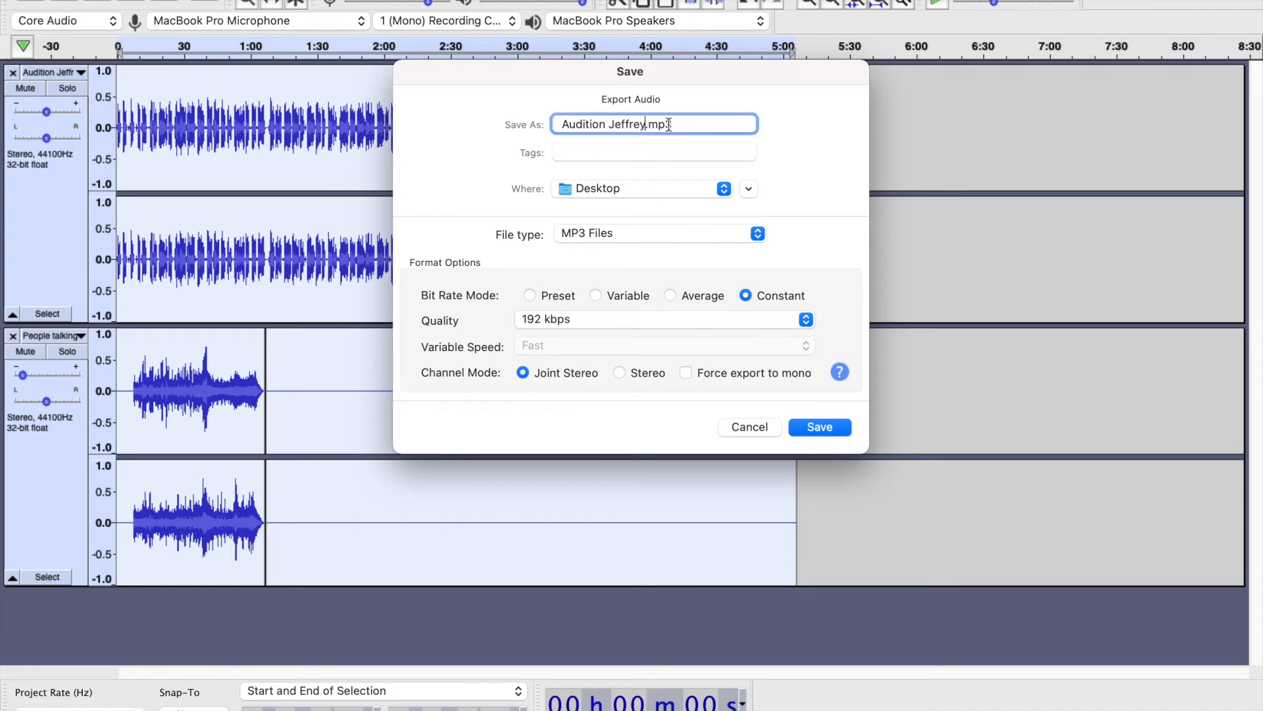
{"action": "type", "text": "test"}
{"action": "left_click", "coordinate": [819, 426]}
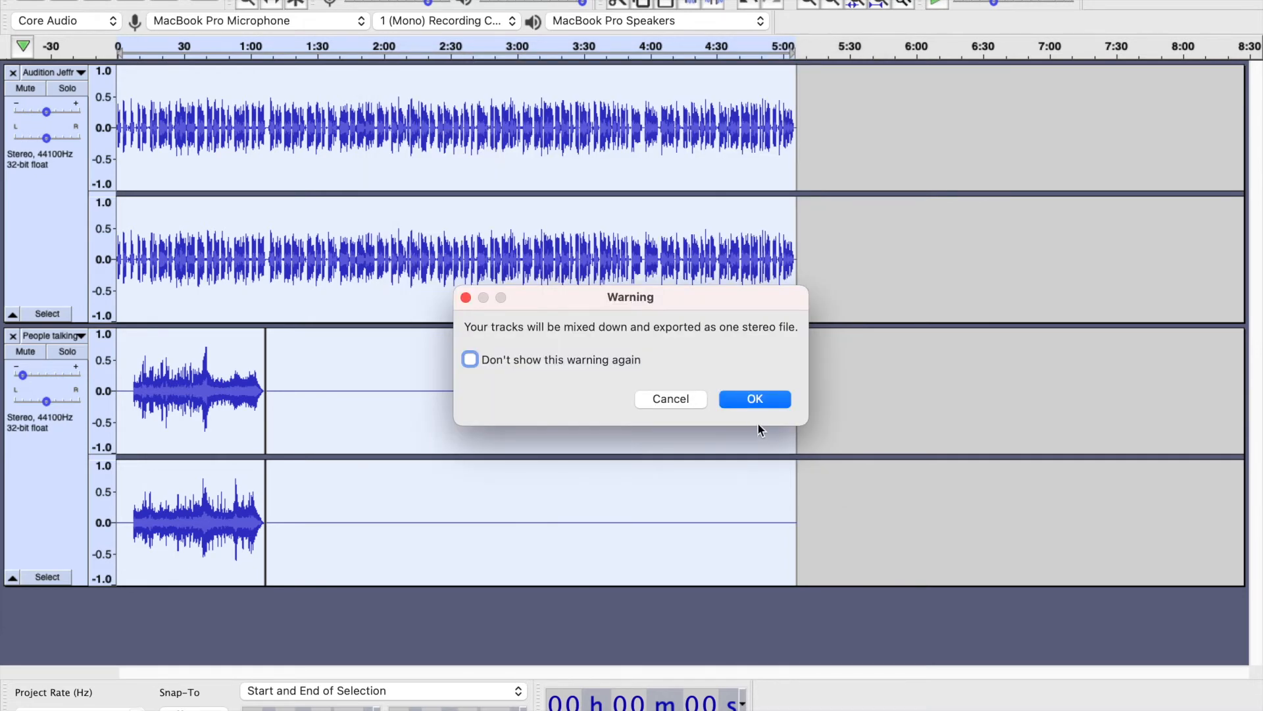
{"action": "left_click", "coordinate": [755, 400]}
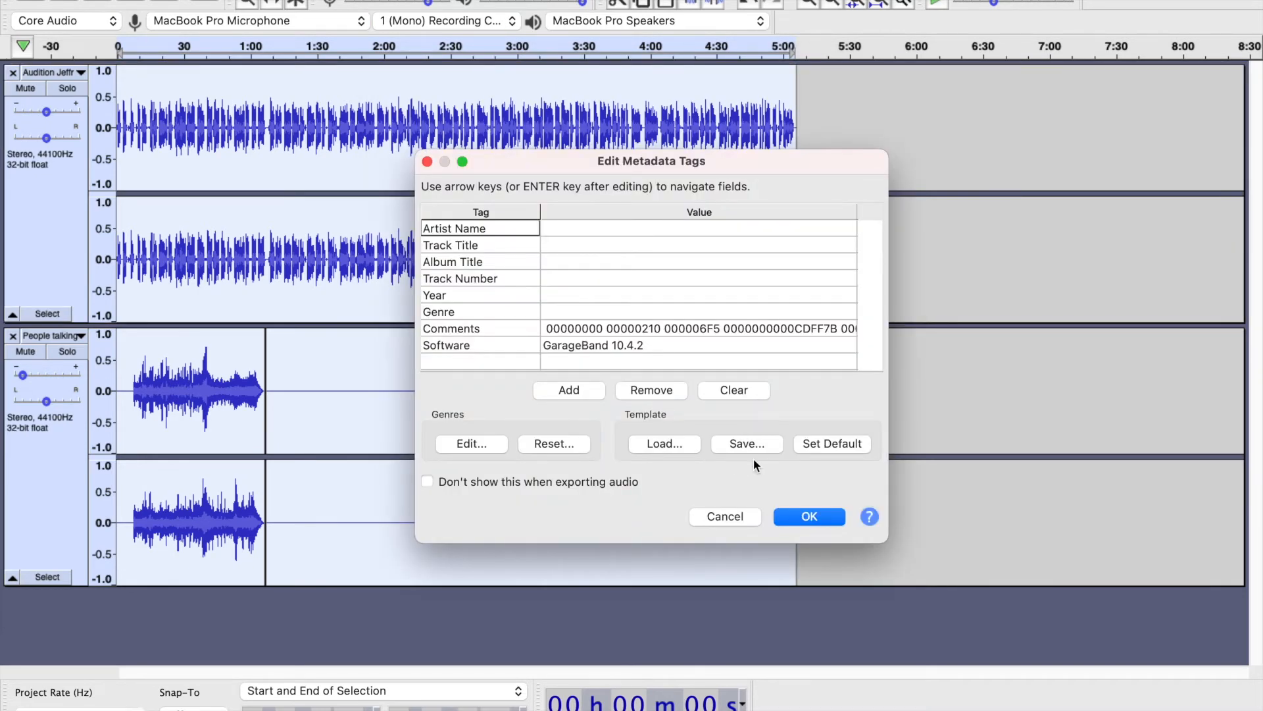
{"action": "left_click", "coordinate": [809, 524]}
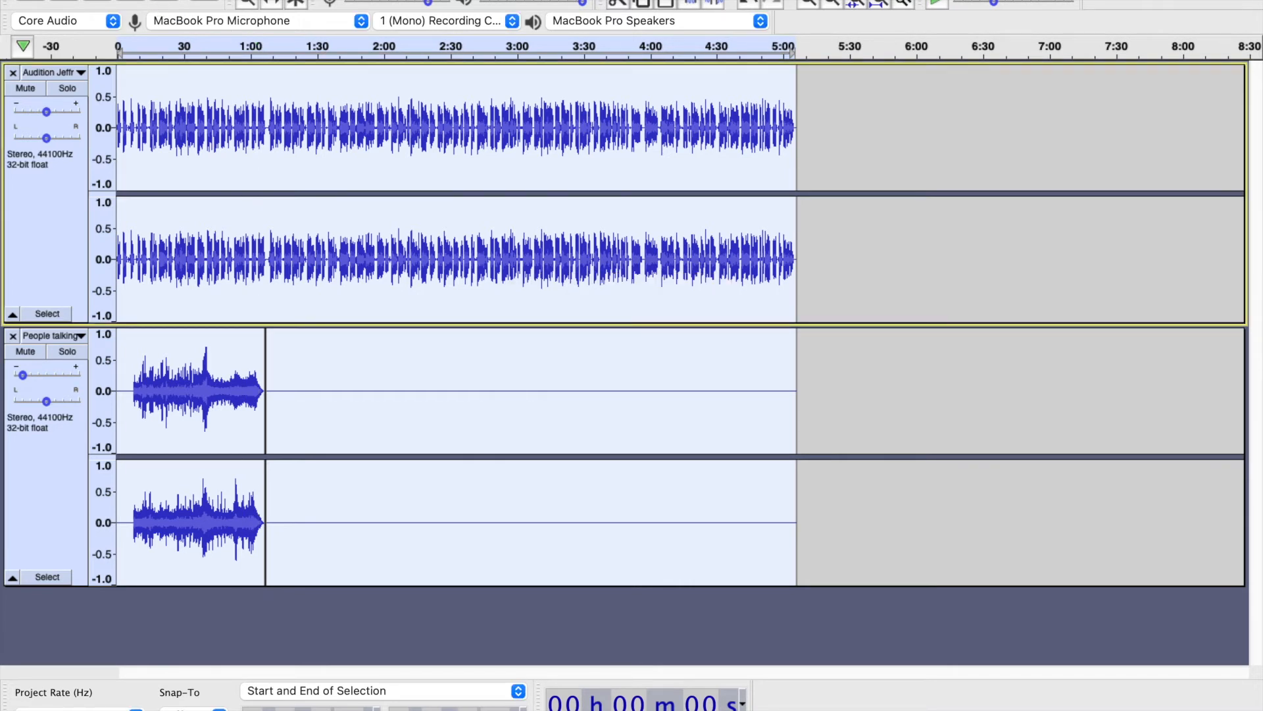
- Switch to Firefox, review the ACX title's audition upload section and duplicate the title page in a new tab
{"action": "left_click", "coordinate": [50, 1]}
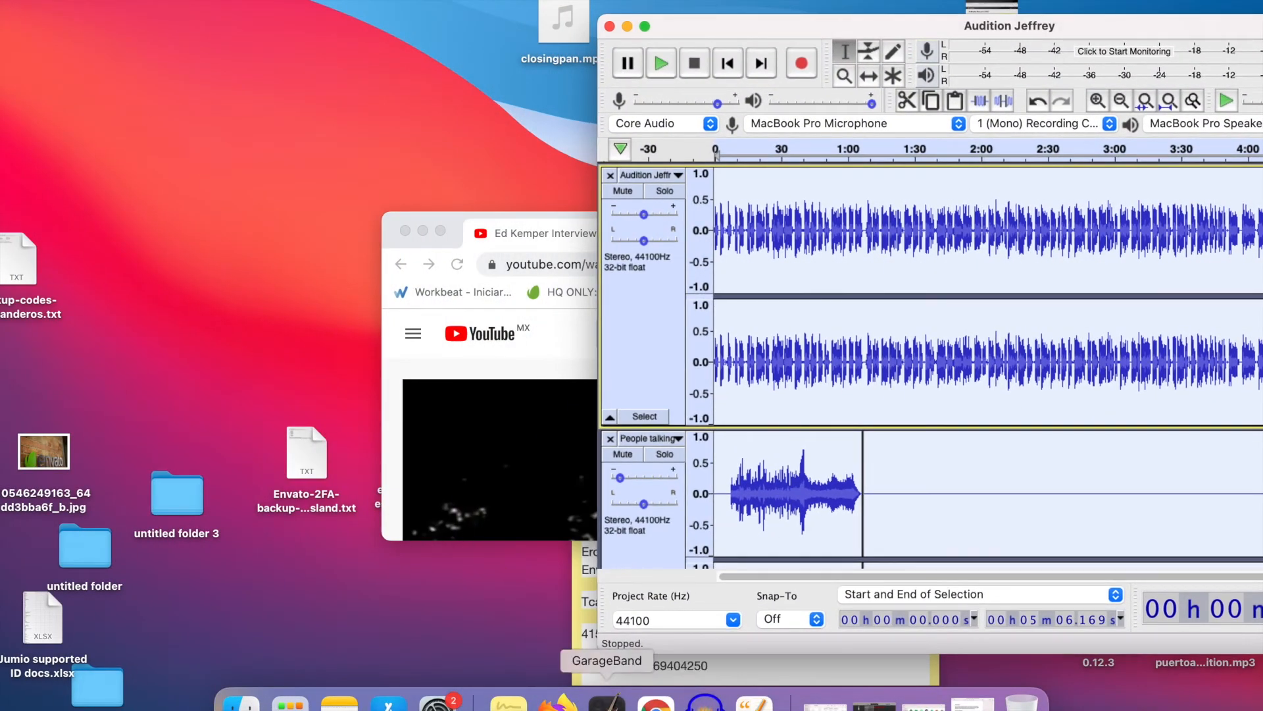
{"action": "left_click", "coordinate": [558, 701]}
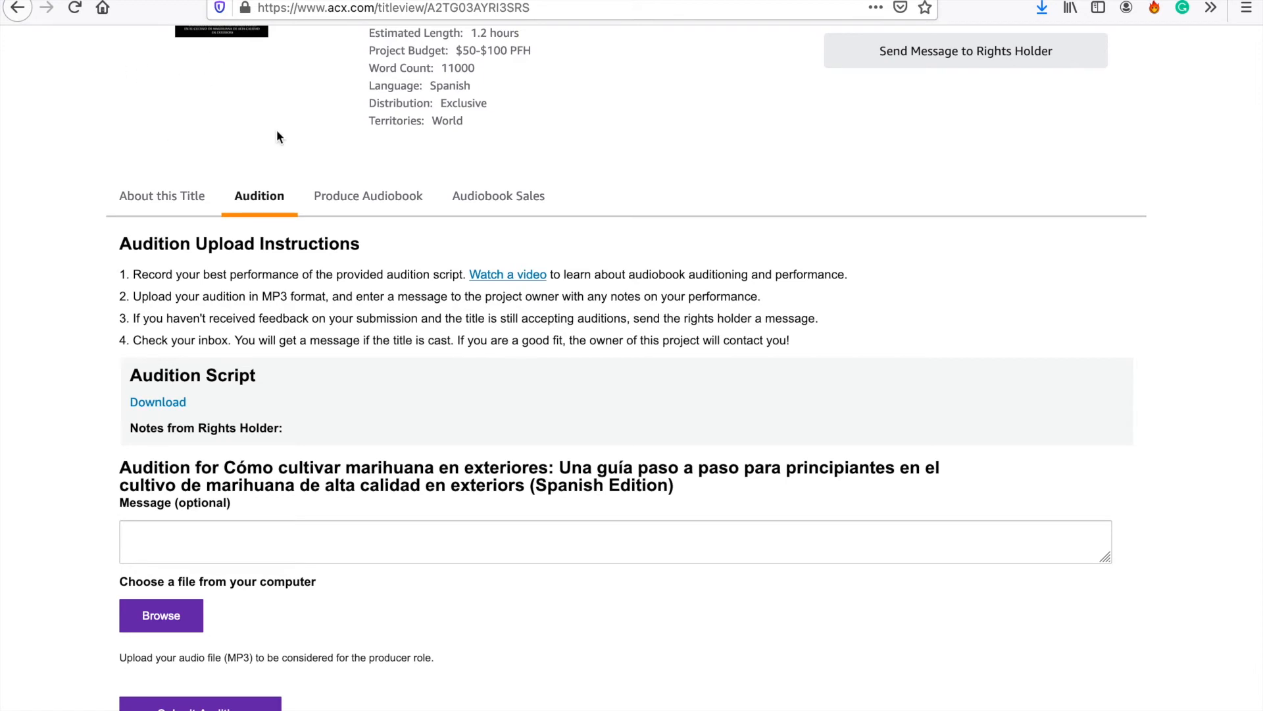
{"action": "scroll", "coordinate": [255, 275], "scroll_direction": "up", "scroll_amount": 2}
{"action": "scroll", "coordinate": [240, 320], "scroll_direction": "down", "scroll_amount": 5}
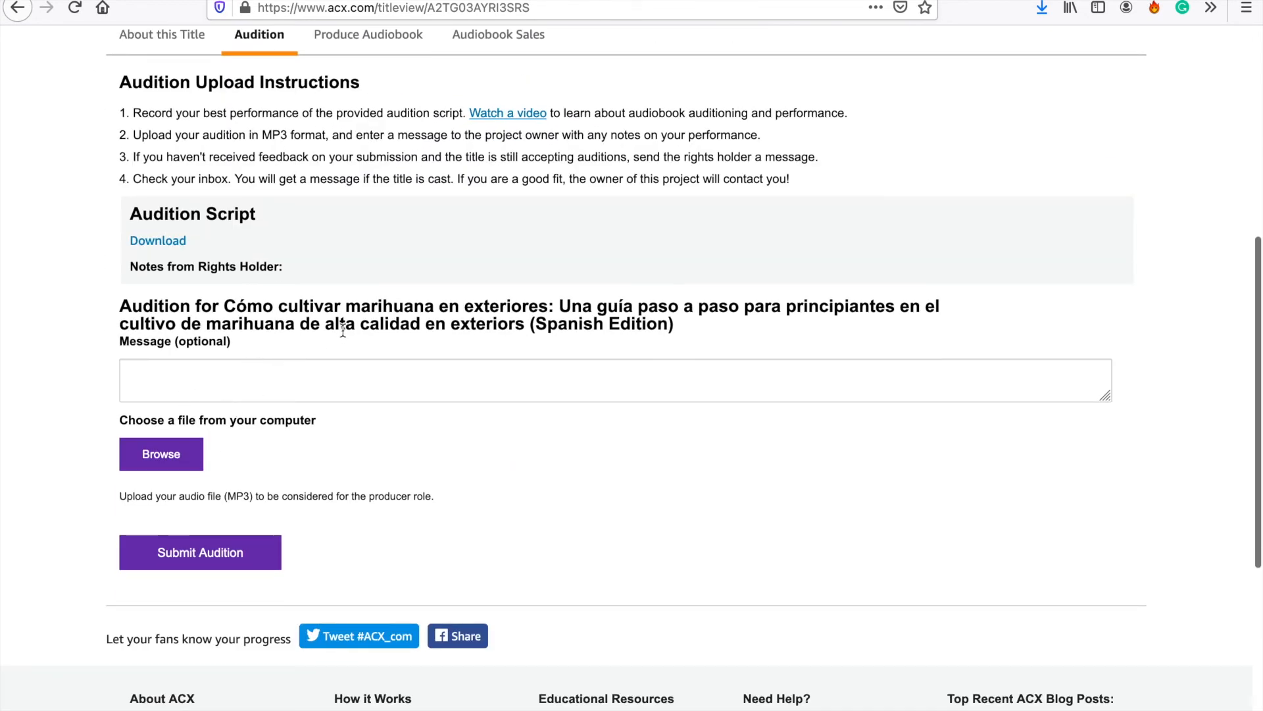
{"action": "scroll", "coordinate": [536, 142], "scroll_direction": "up", "scroll_amount": 6}
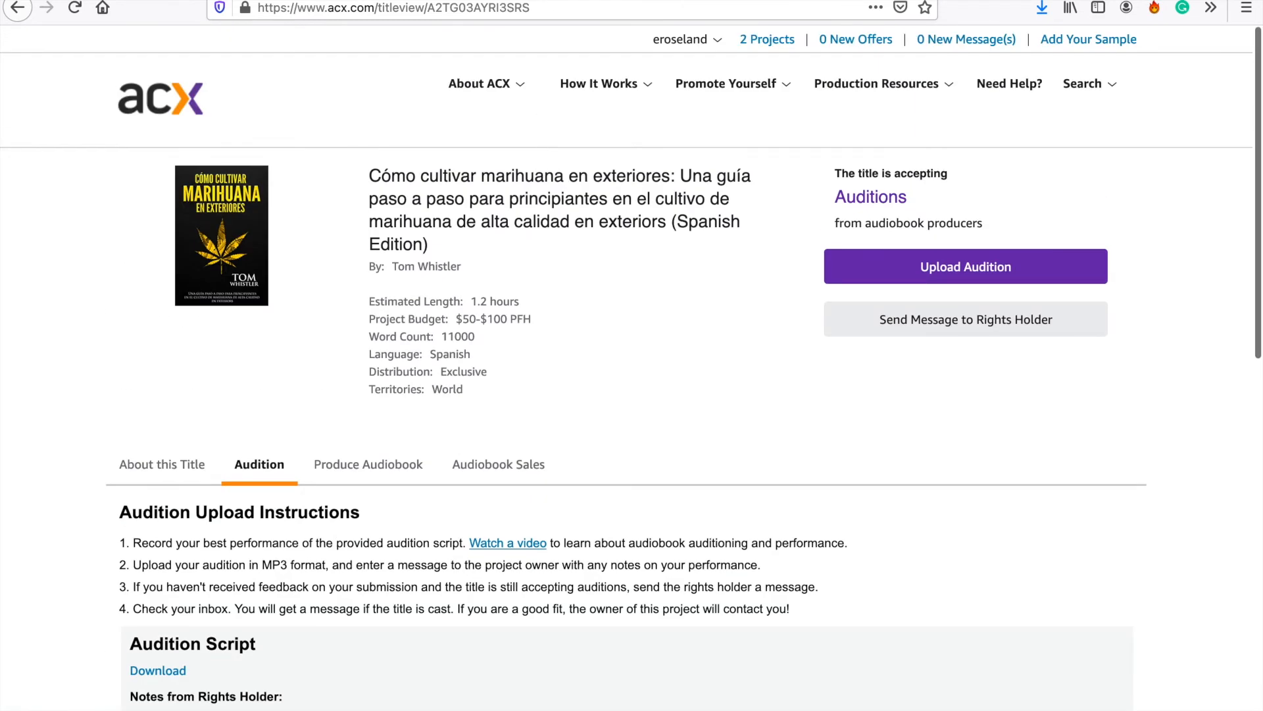
{"action": "right_click", "coordinate": [141, 1]}
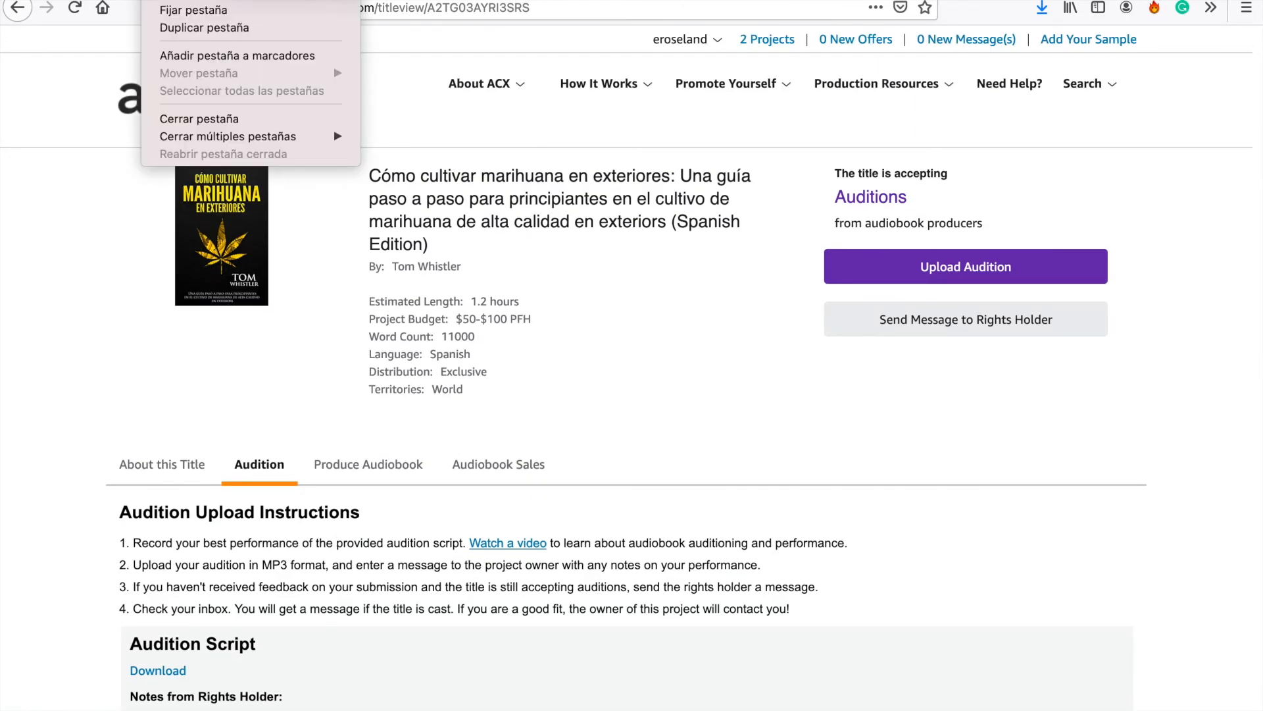
{"action": "left_click", "coordinate": [183, 29]}
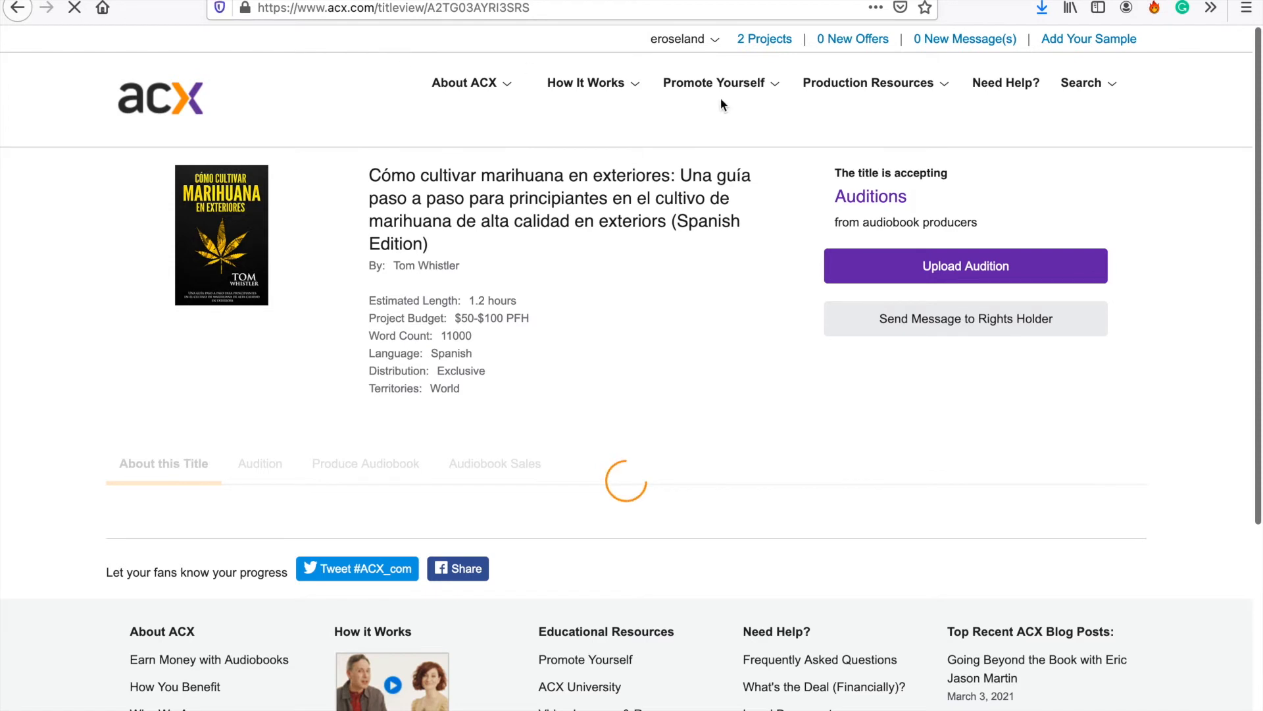
- Open ACX Audio Lab from the production resources and upload Audition Jeffreytest.mp3 for analysis
{"action": "mouse_move", "coordinate": [881, 85]}
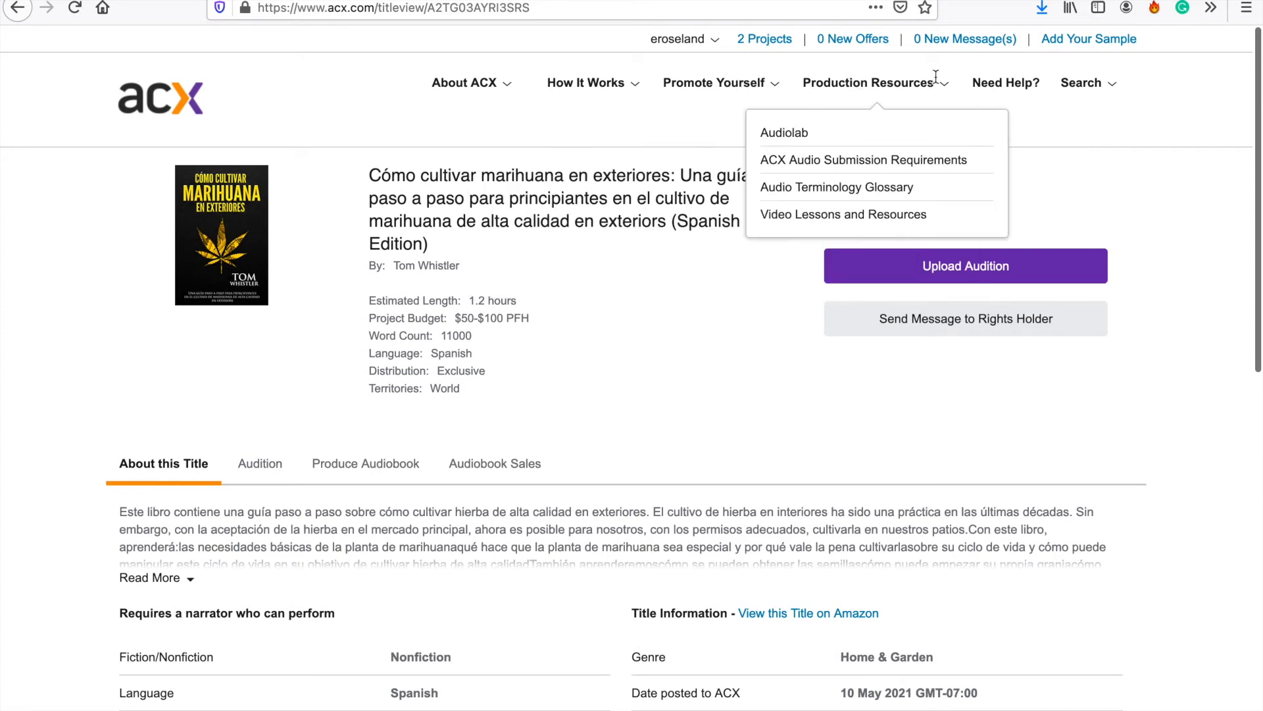
{"action": "left_click", "coordinate": [780, 134]}
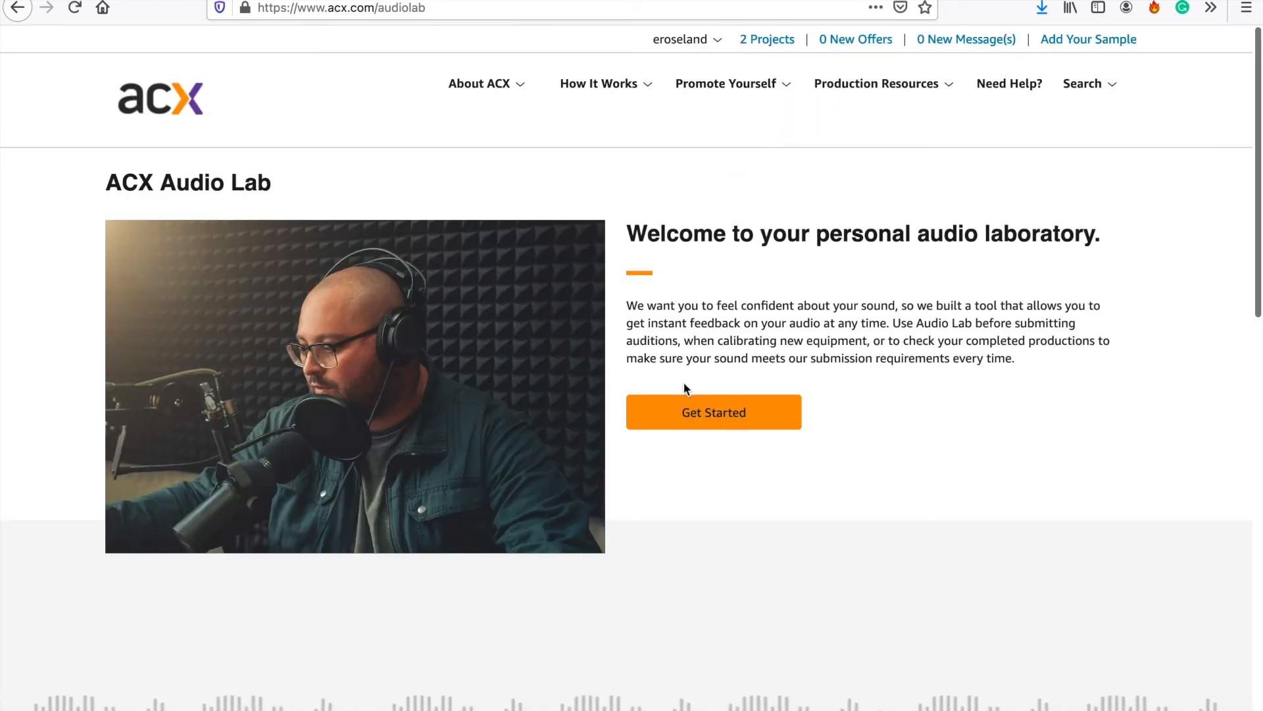
{"action": "left_click", "coordinate": [731, 412]}
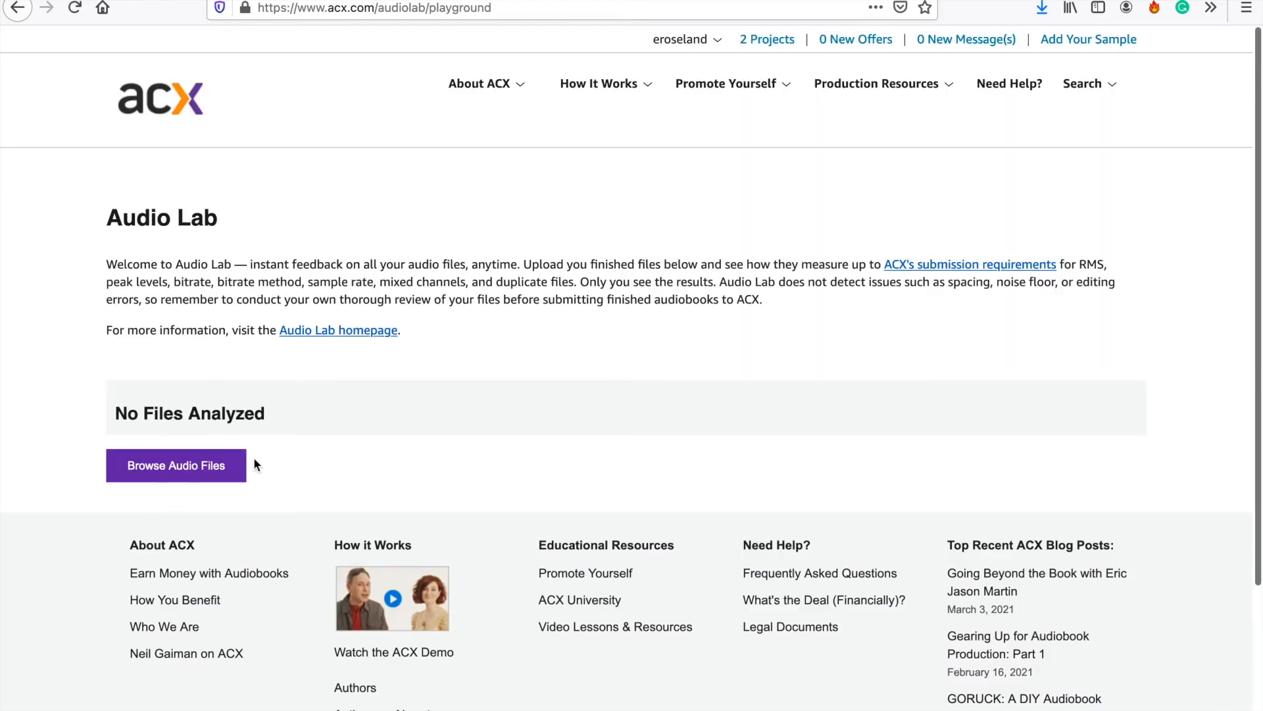
{"action": "left_click", "coordinate": [212, 473]}
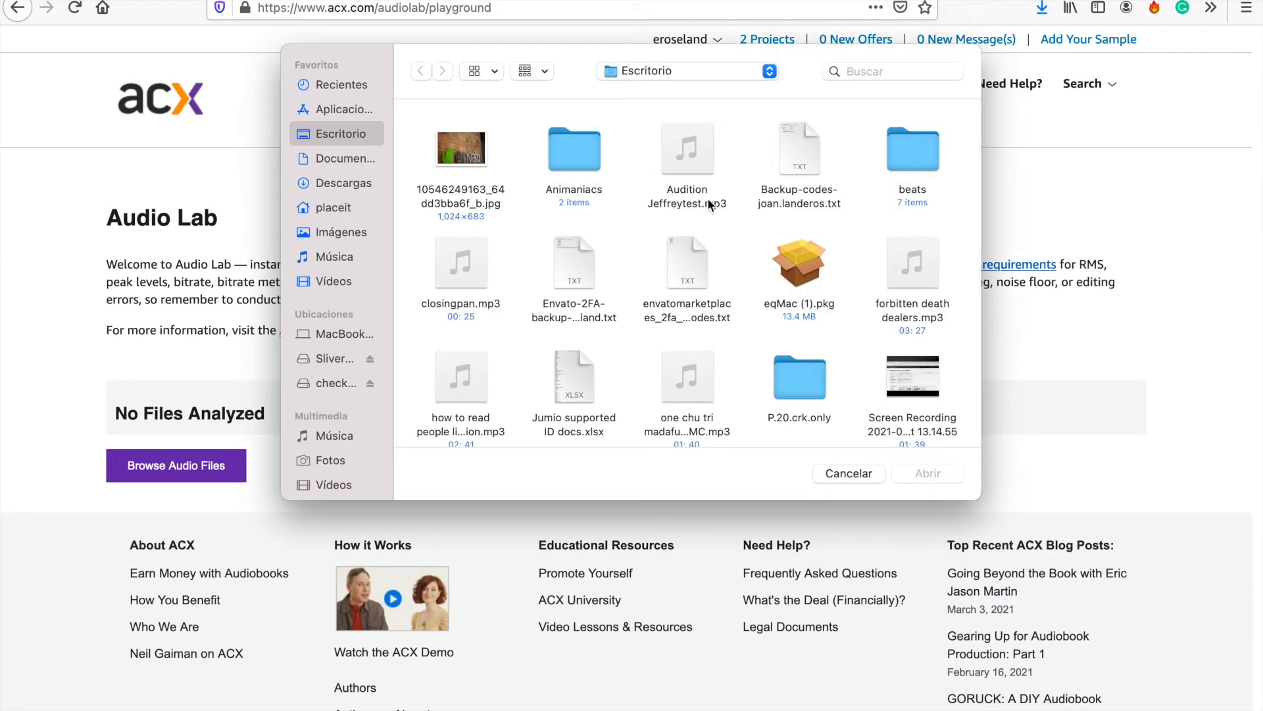
{"action": "left_click", "coordinate": [691, 155]}
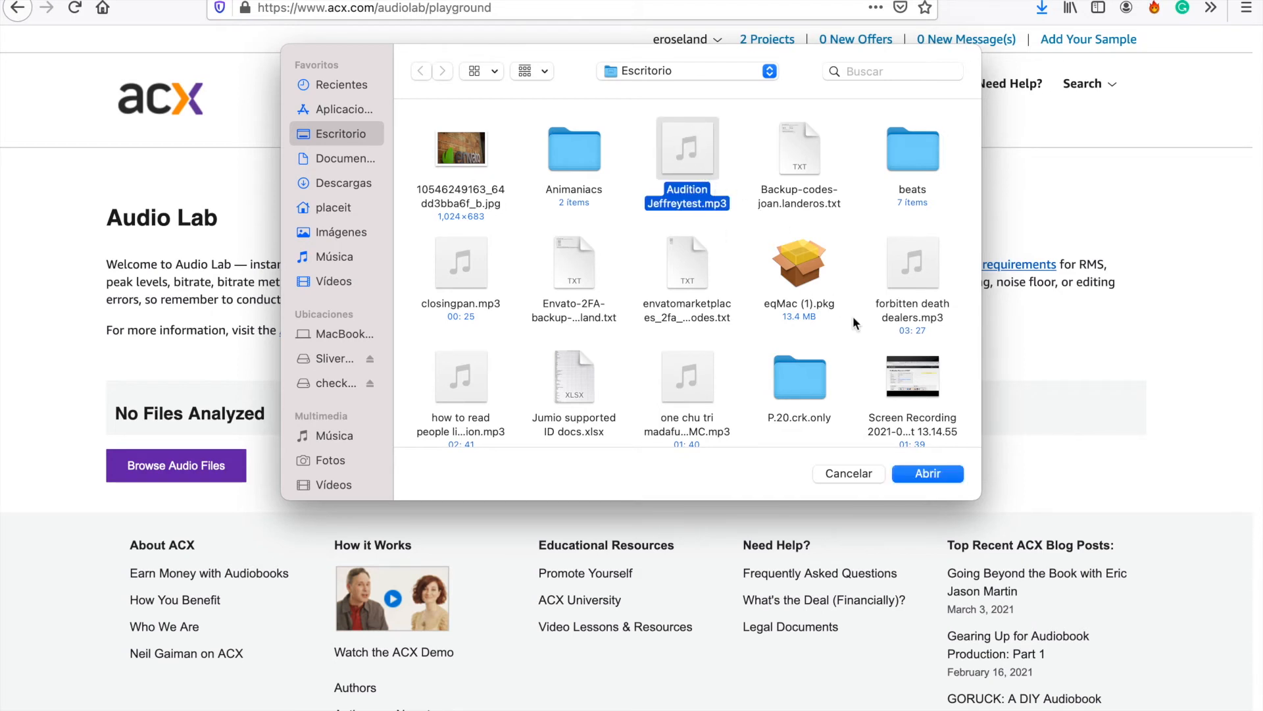
{"action": "left_click", "coordinate": [926, 471]}
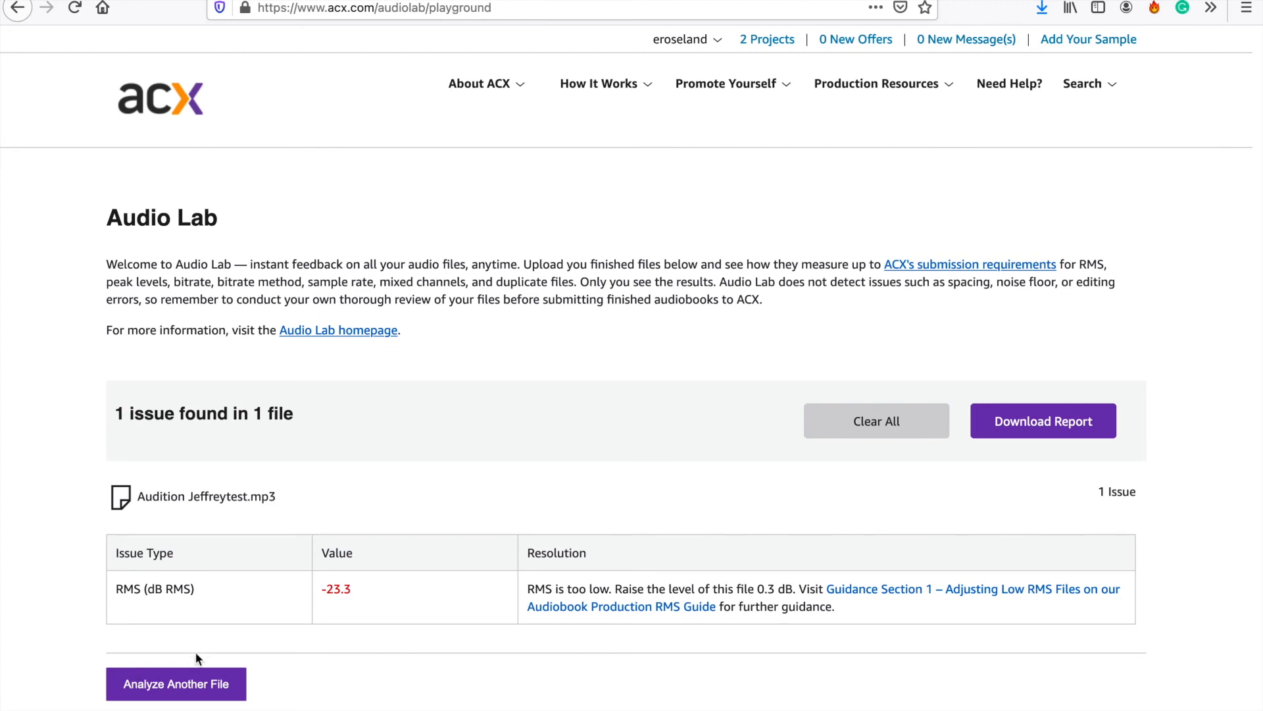
- Analyze closingpan.mp3 as another file in Audio Lab and review the results for both files
{"action": "left_click", "coordinate": [220, 683]}
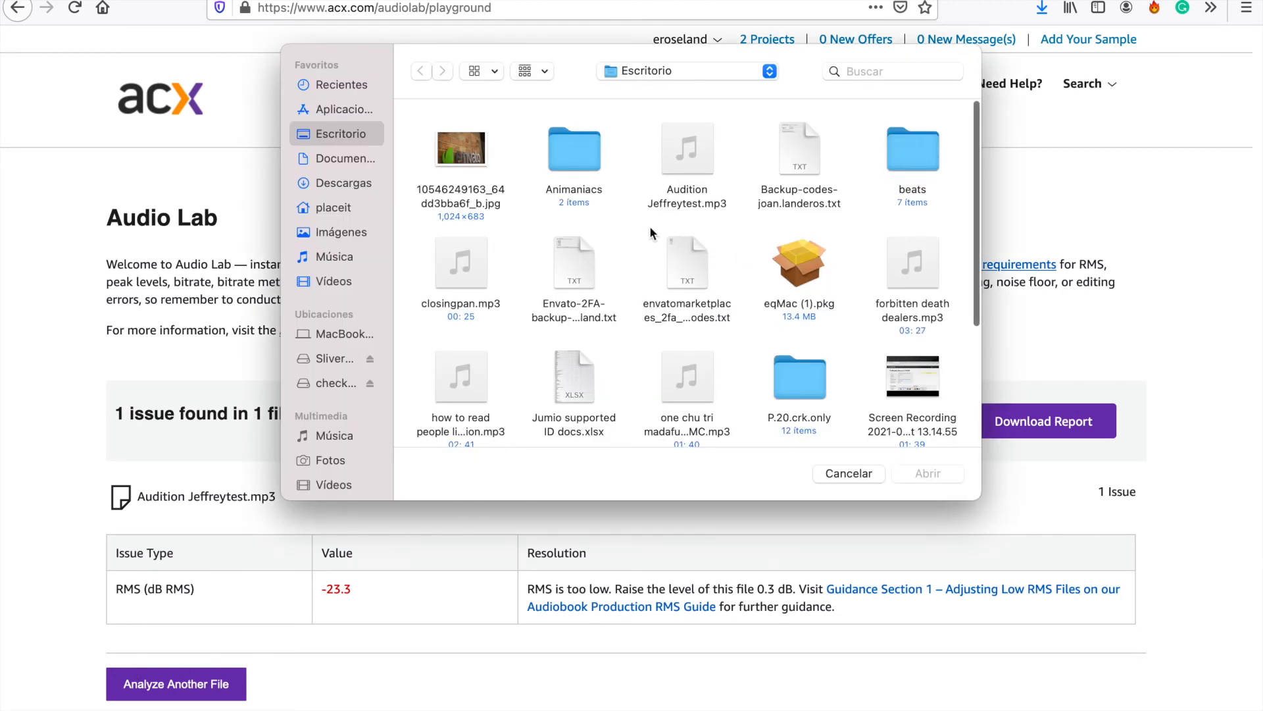
{"action": "left_click", "coordinate": [463, 267]}
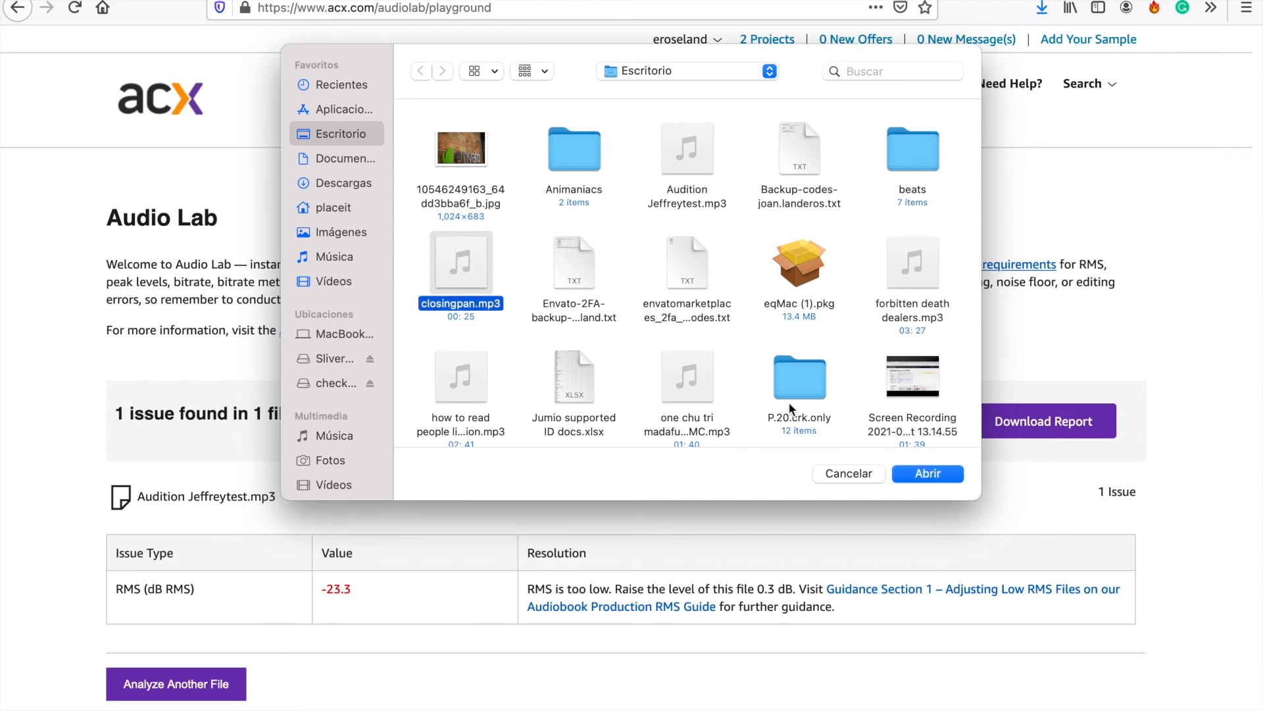
{"action": "left_click", "coordinate": [925, 471]}
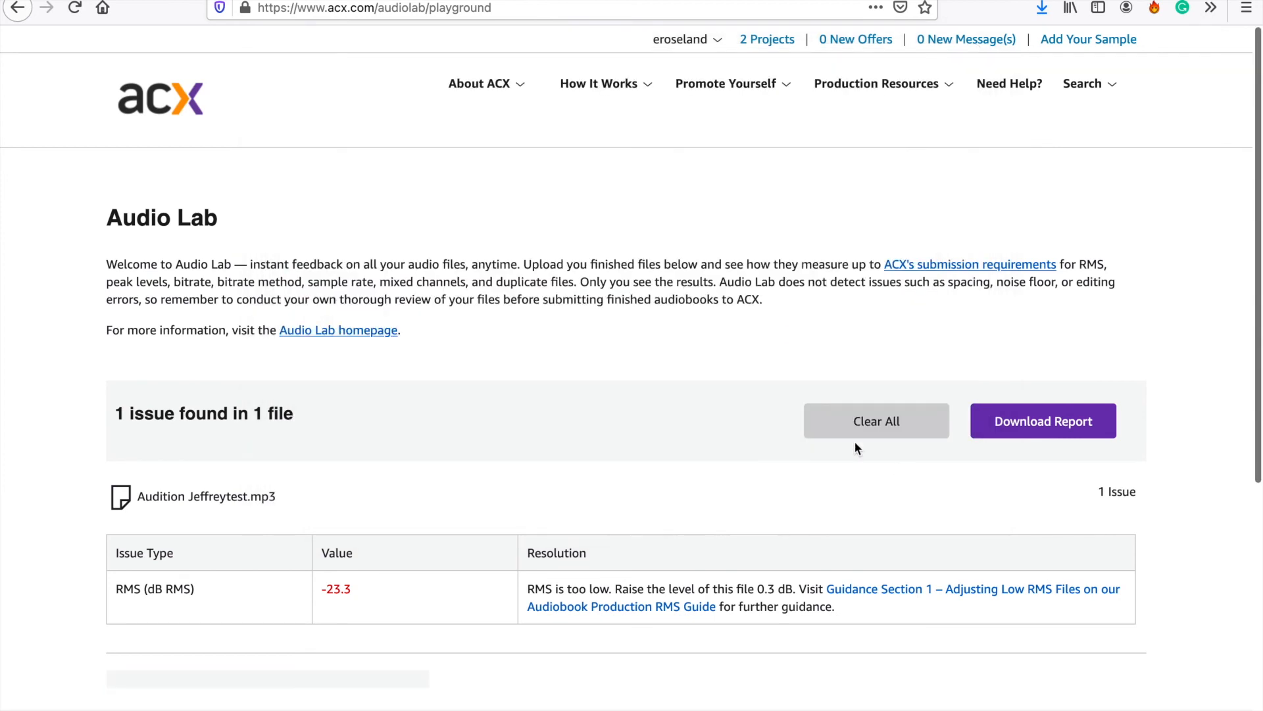
{"action": "scroll", "coordinate": [459, 524], "scroll_direction": "down", "scroll_amount": 1}
{"action": "scroll", "coordinate": [460, 523], "scroll_direction": "down", "scroll_amount": 6}
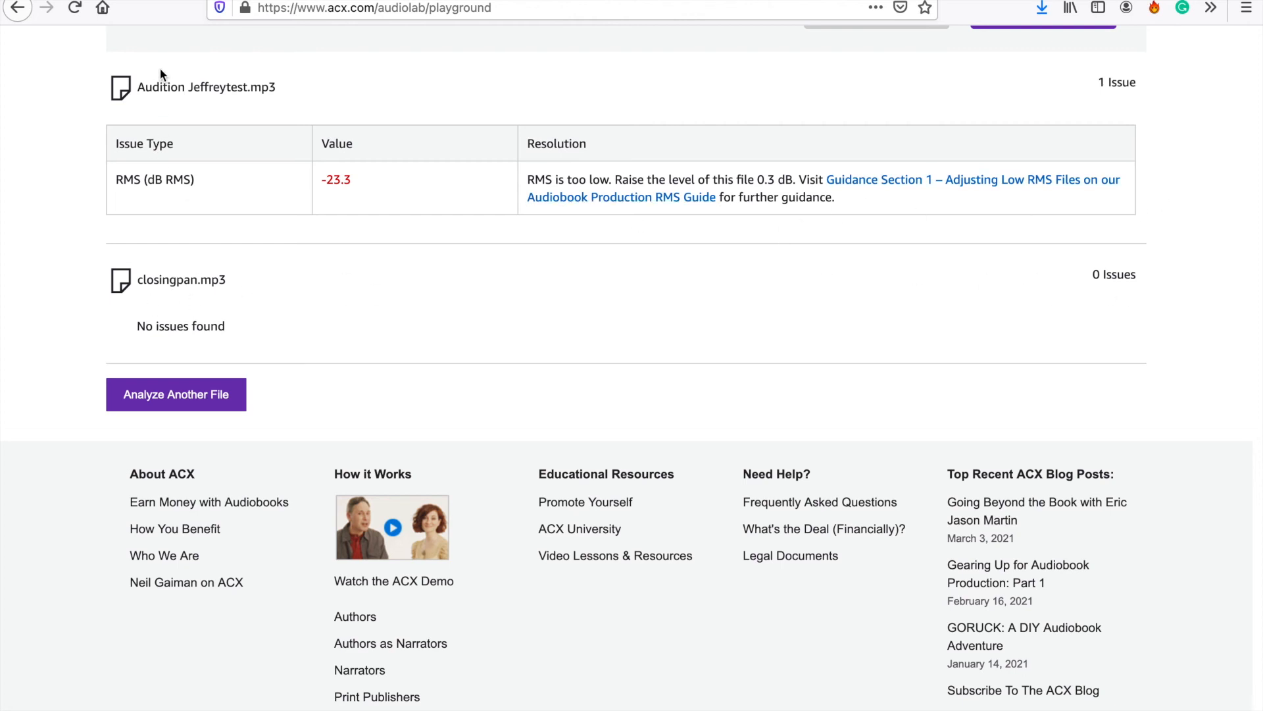
- Return to the title's audition page and bring up the audition file chooser, cancelling without selecting a file
{"action": "scroll", "coordinate": [160, 69], "scroll_direction": "up", "scroll_amount": 6}
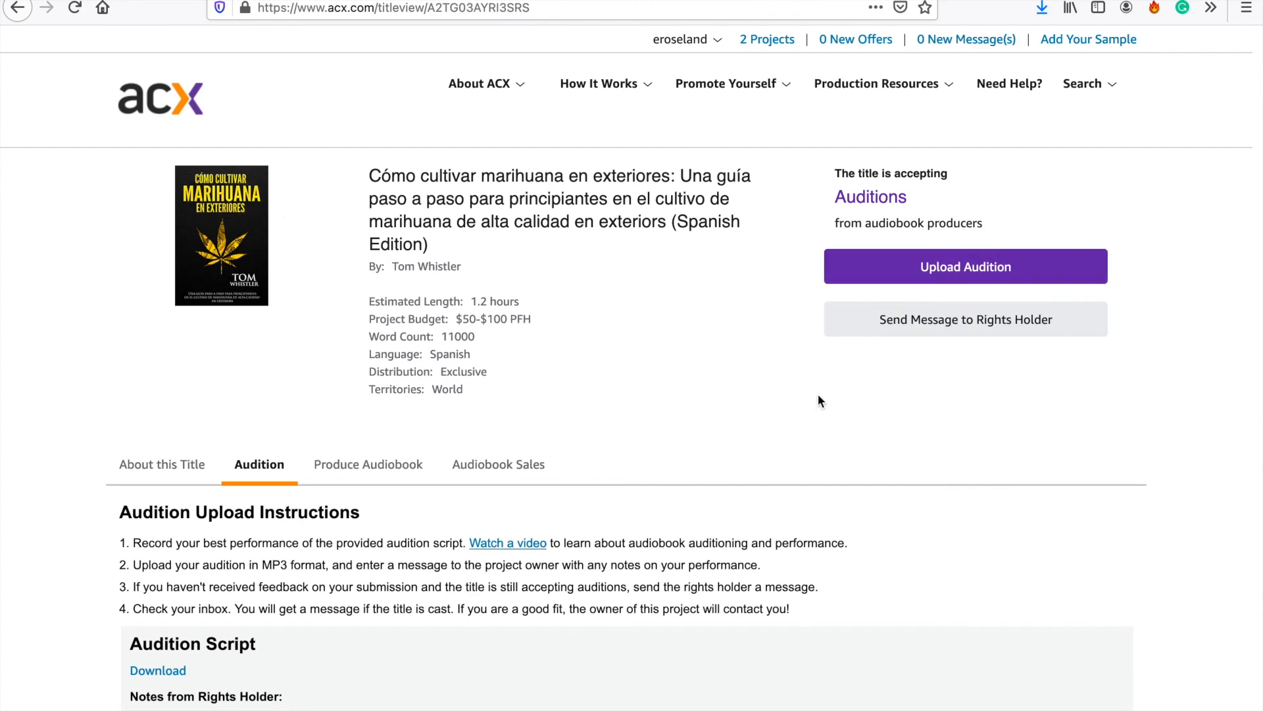
{"action": "scroll", "coordinate": [669, 412], "scroll_direction": "down", "scroll_amount": 4}
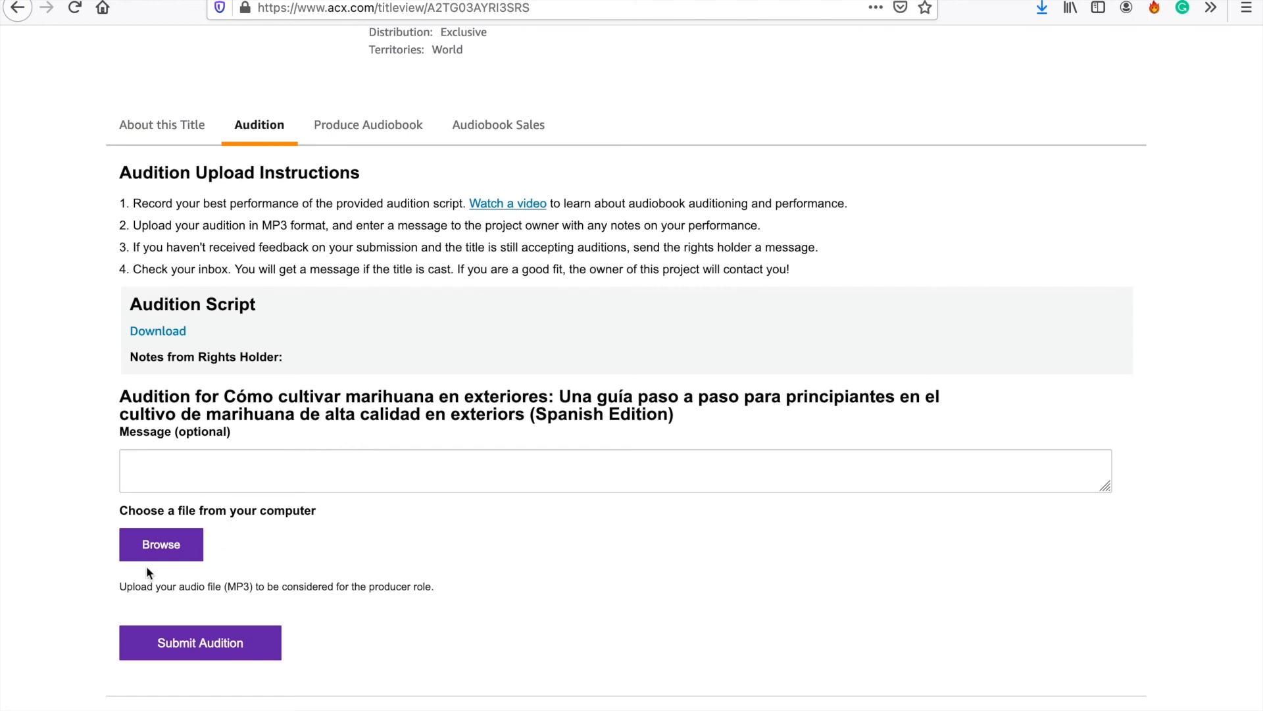
{"action": "left_click", "coordinate": [178, 553]}
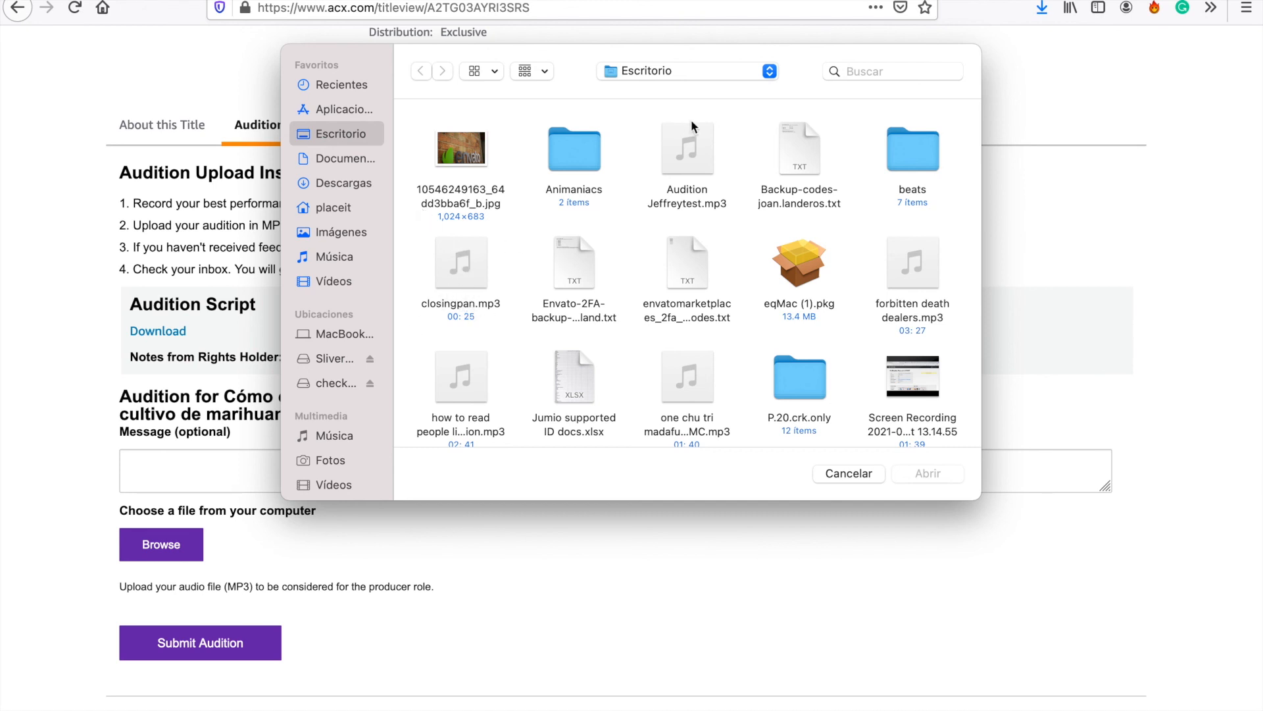
{"action": "left_click", "coordinate": [836, 476]}
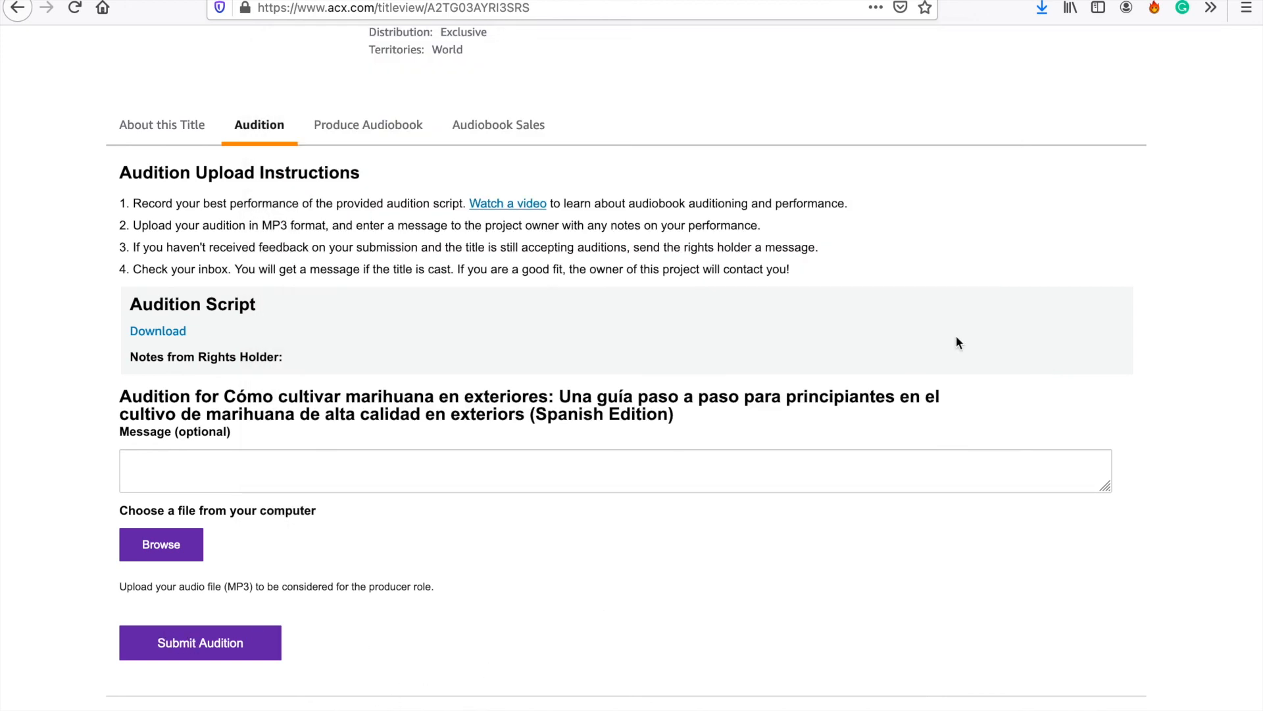
{"action": "scroll", "coordinate": [270, 164], "scroll_direction": "up", "scroll_amount": 5}
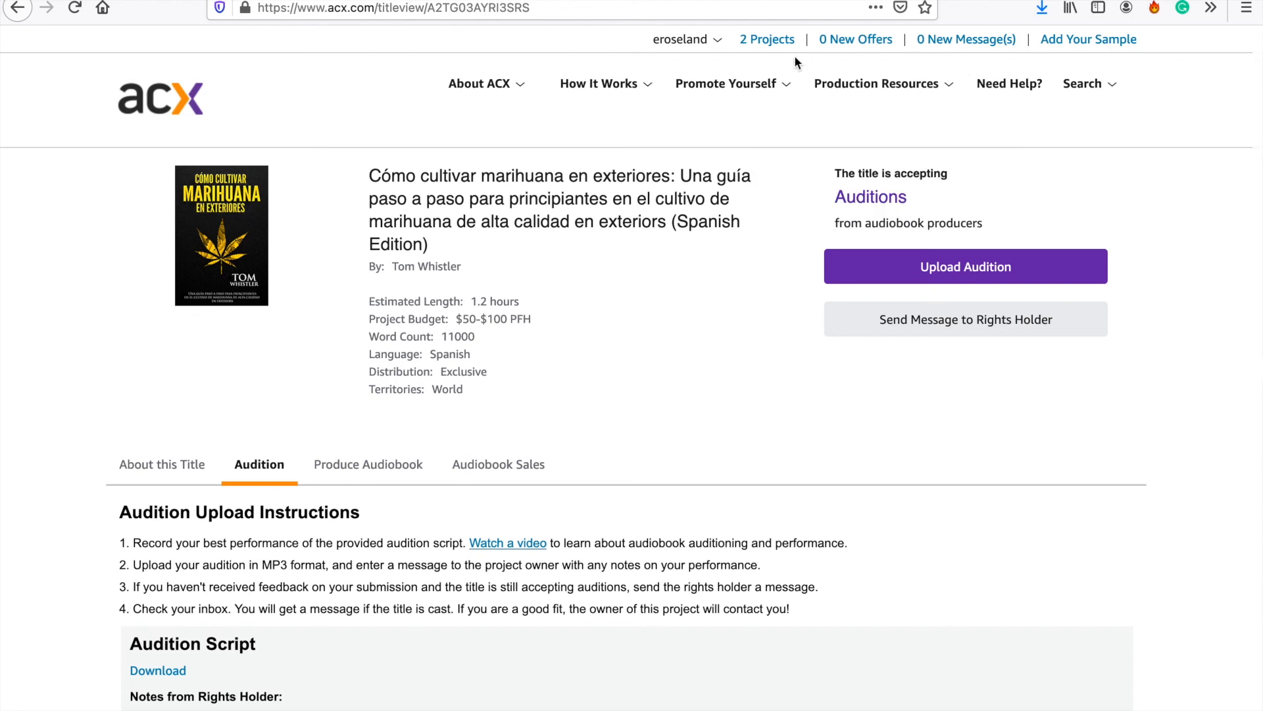
{"action": "mouse_move", "coordinate": [609, 84]}
{"action": "mouse_move", "coordinate": [684, 81]}
{"action": "mouse_move", "coordinate": [681, 45]}
{"action": "mouse_move", "coordinate": [458, 77]}
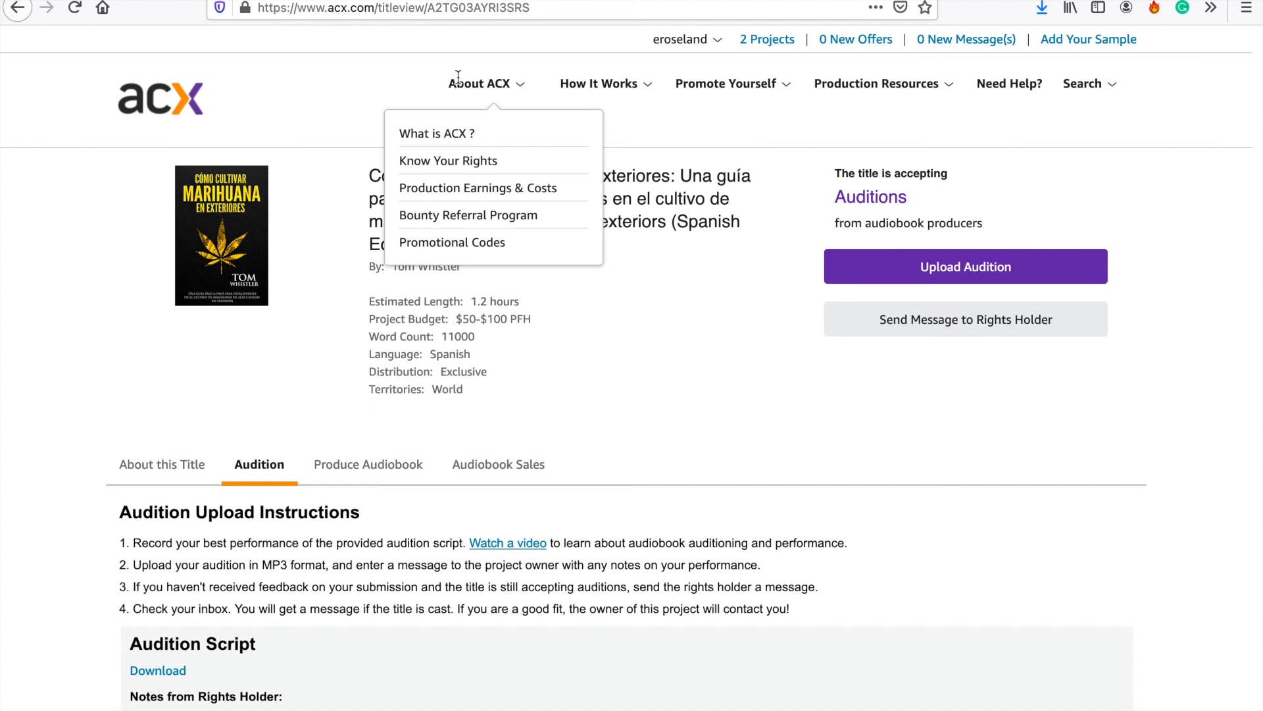